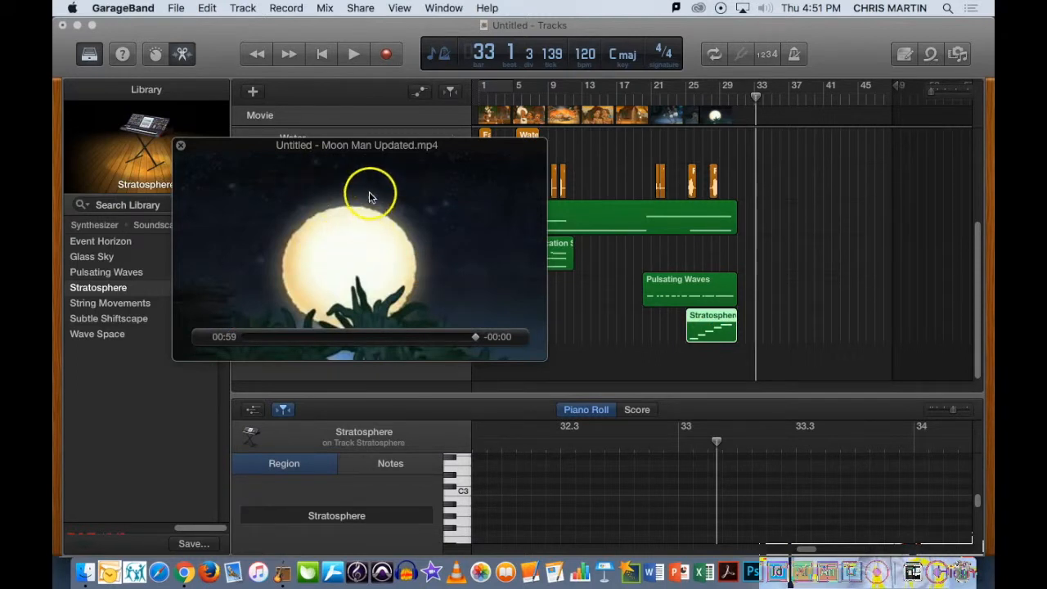
- Move the movie preview clear of the timeline's regions and zoom the timeline in horizontally
drag(370, 196, 292, 215)
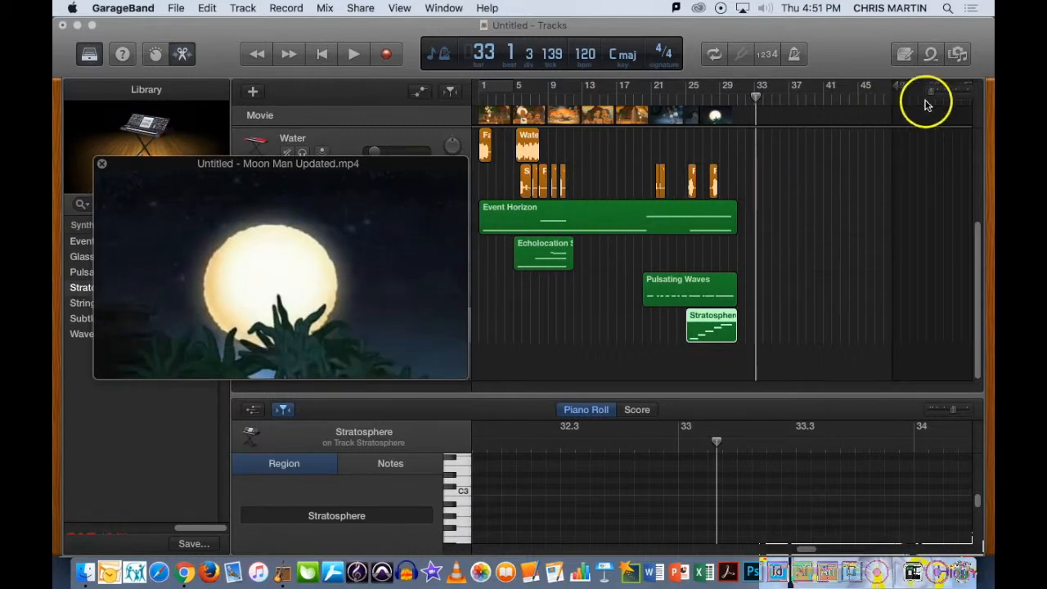
drag(931, 91, 937, 93)
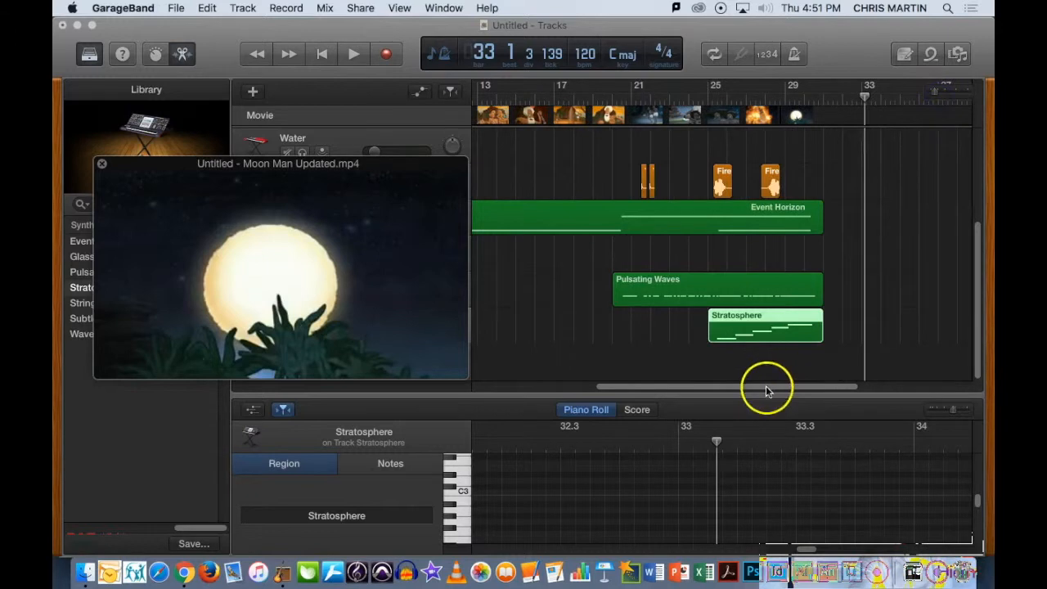
scroll(766, 391, left, 5)
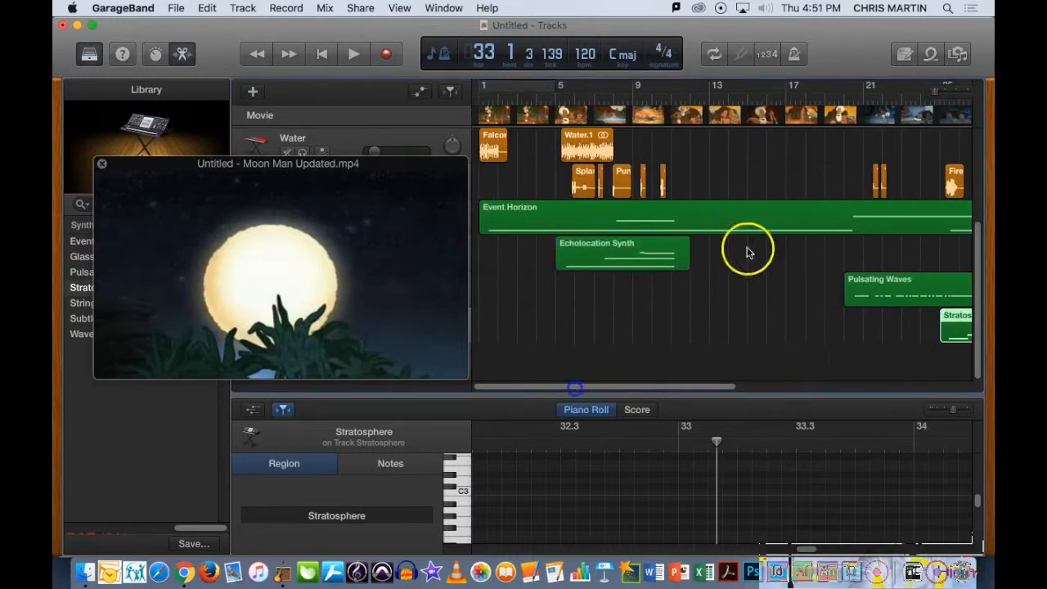
- Open the Apple Loops browser and look over its list of loop packs, keeping all loops shown
click(932, 55)
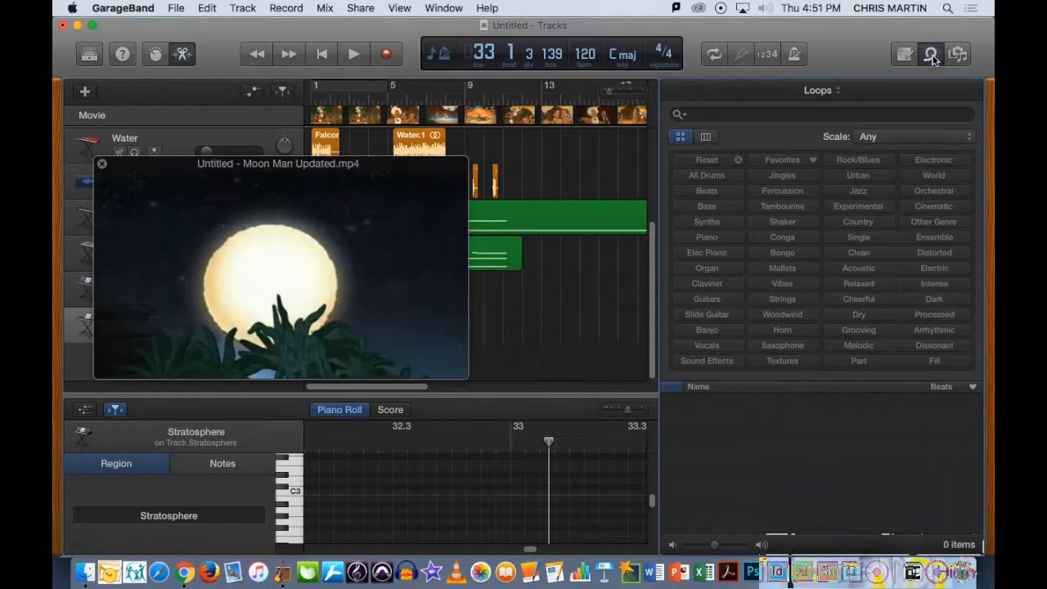
click(817, 90)
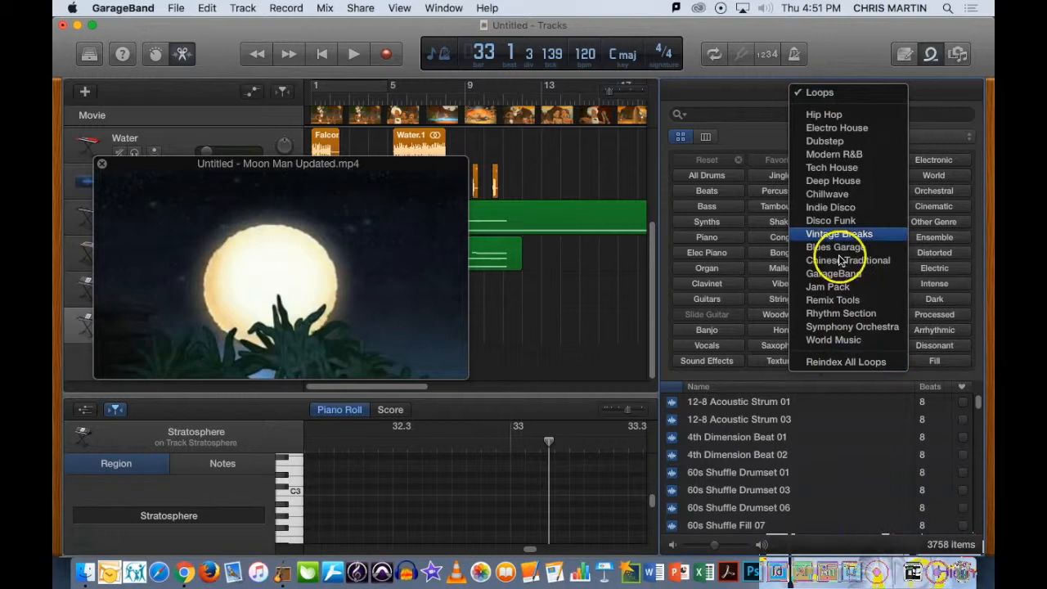
click(767, 100)
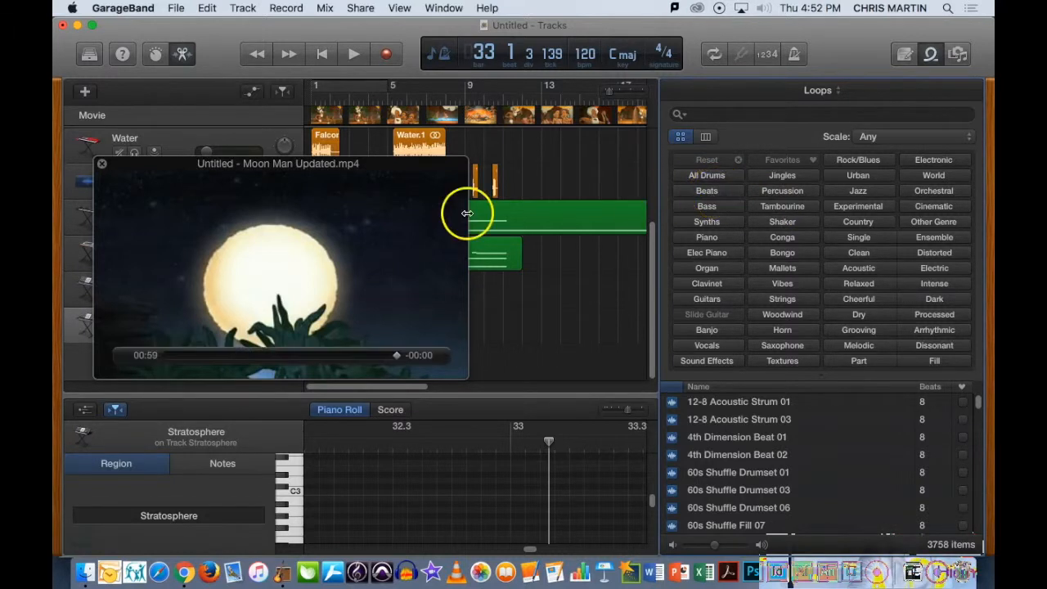
- Filter the loops by Beats, Electronic, Intense and Dark
drag(355, 238, 301, 145)
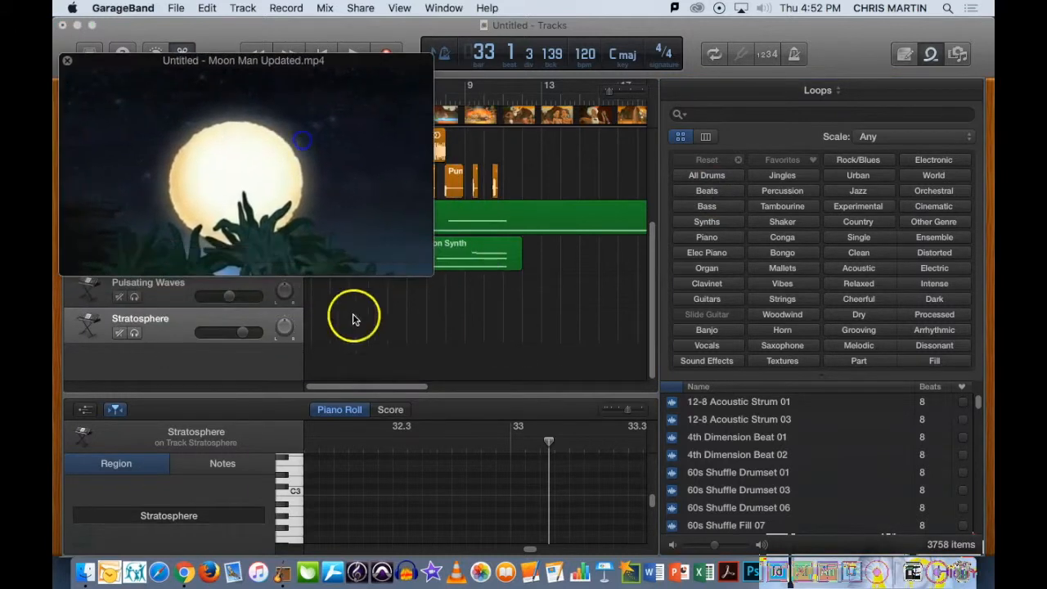
drag(393, 386, 477, 401)
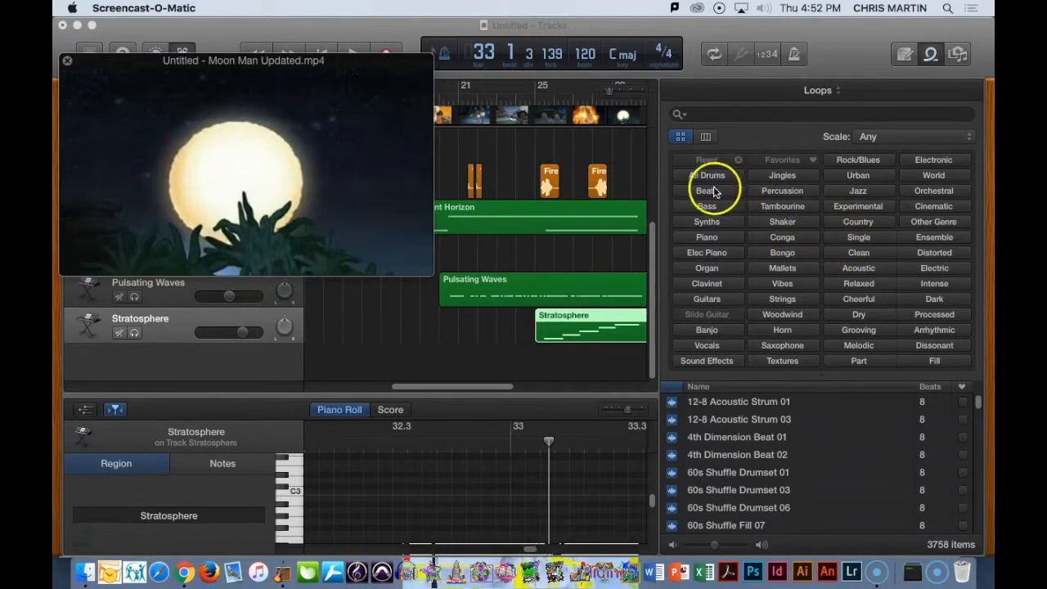
click(708, 193)
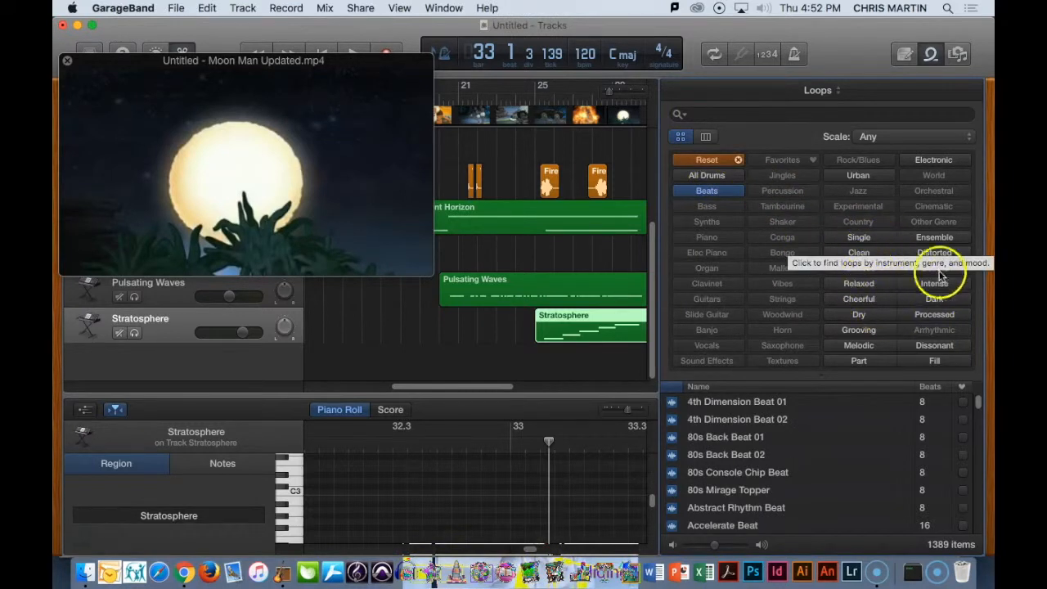
click(943, 163)
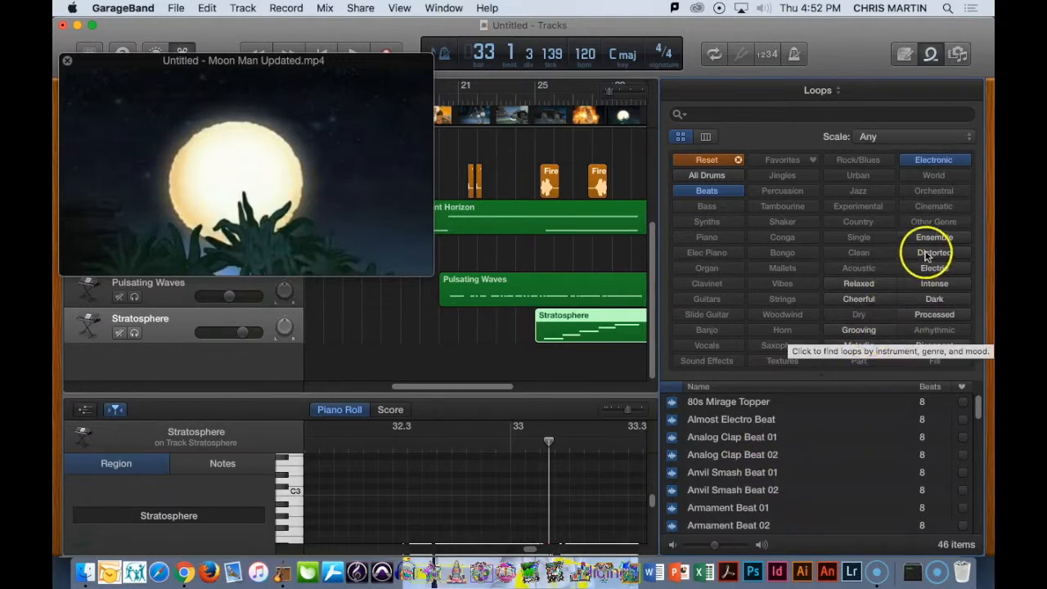
click(935, 283)
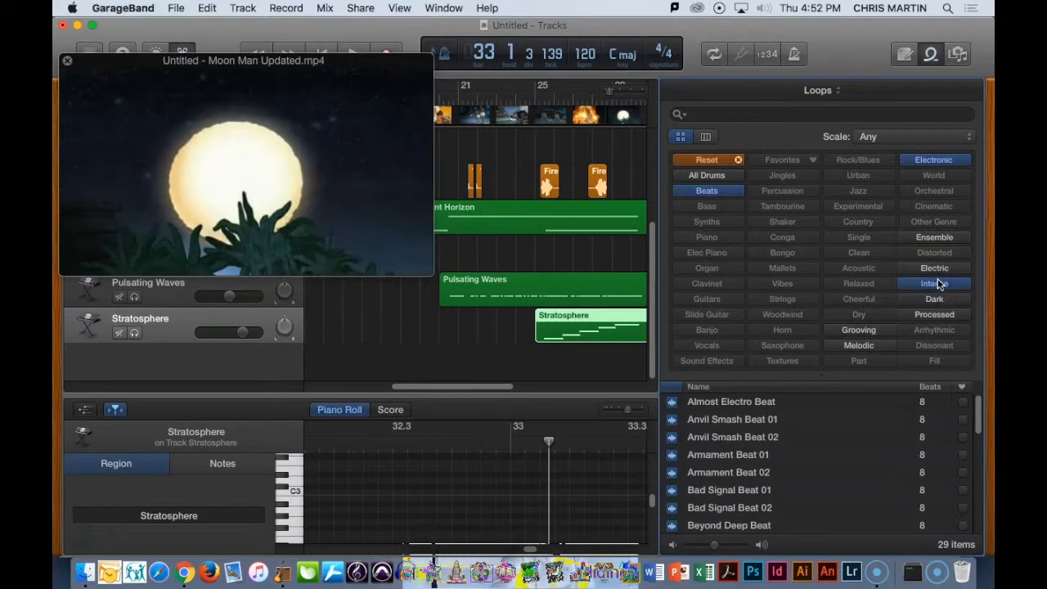
click(937, 299)
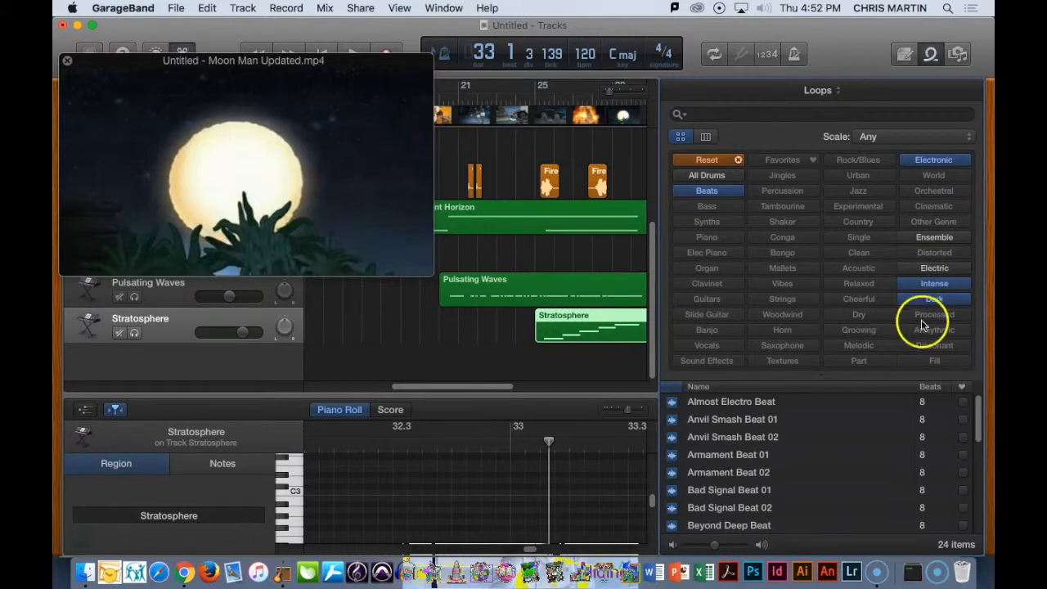
- Audition a range of the filtered beat loops one after another, from Almost Electro Beat down to Glitchy Sticks Topper
scroll(718, 472, down, 10)
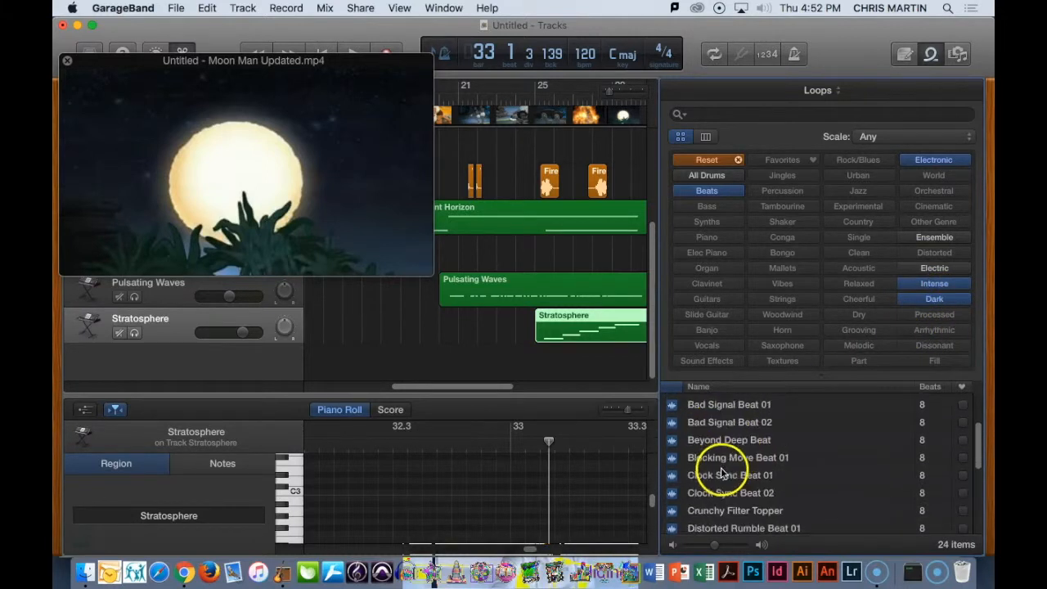
scroll(723, 475, up, 2)
scroll(723, 474, up, 8)
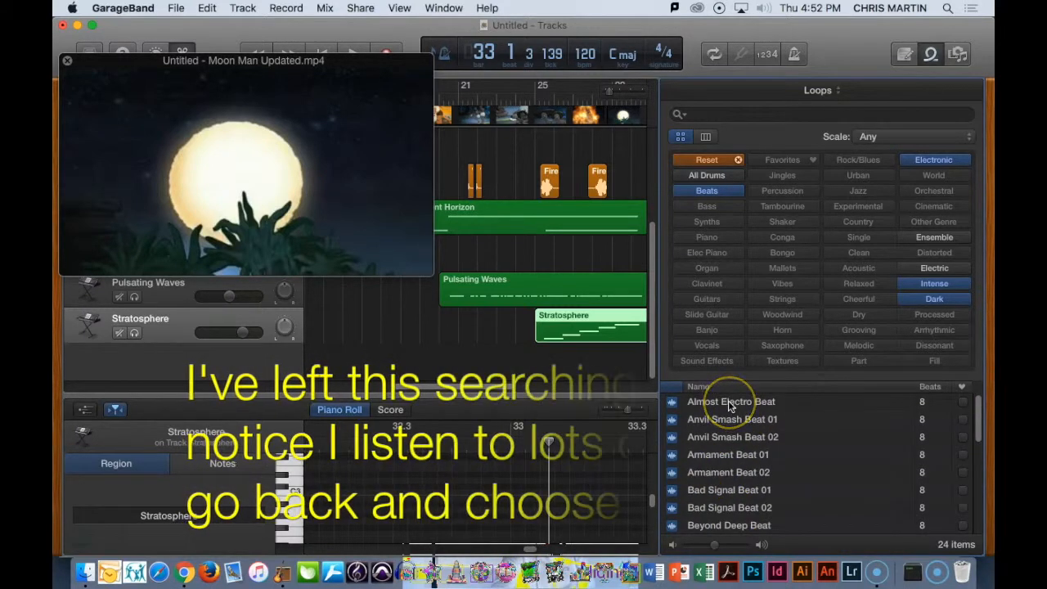
click(670, 401)
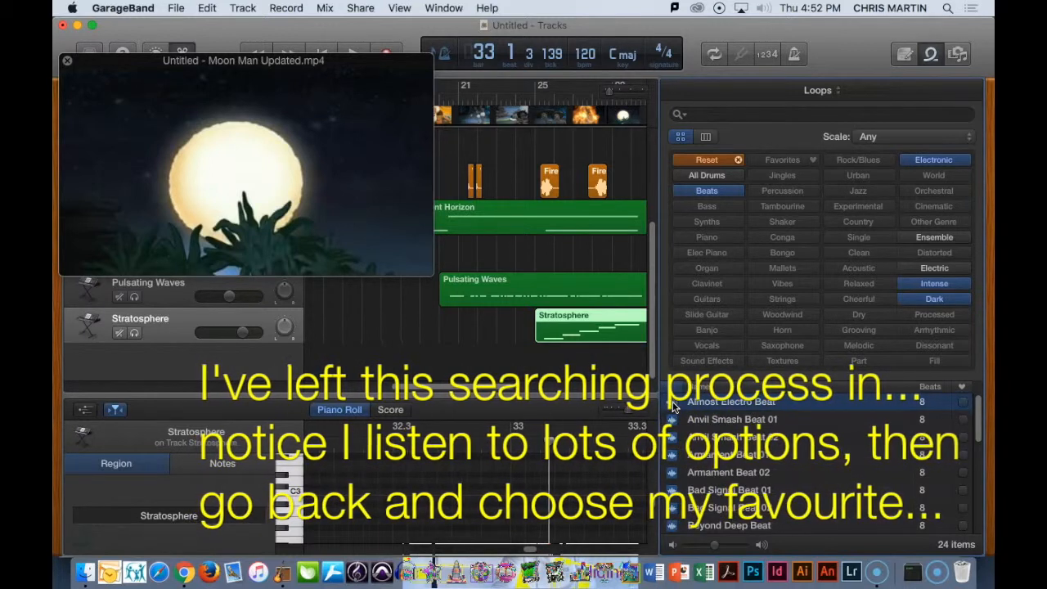
click(672, 420)
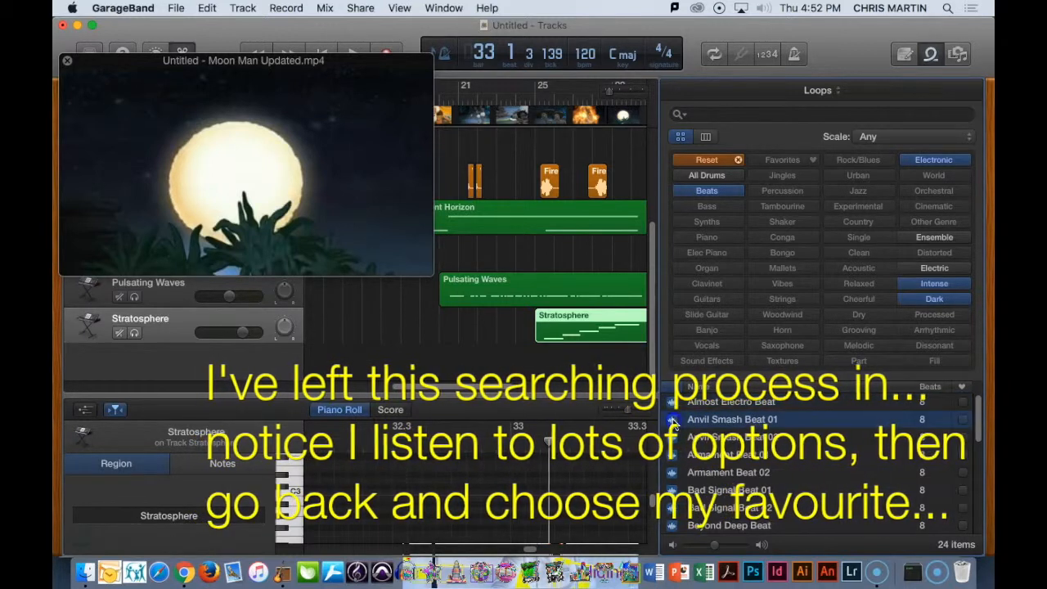
click(670, 456)
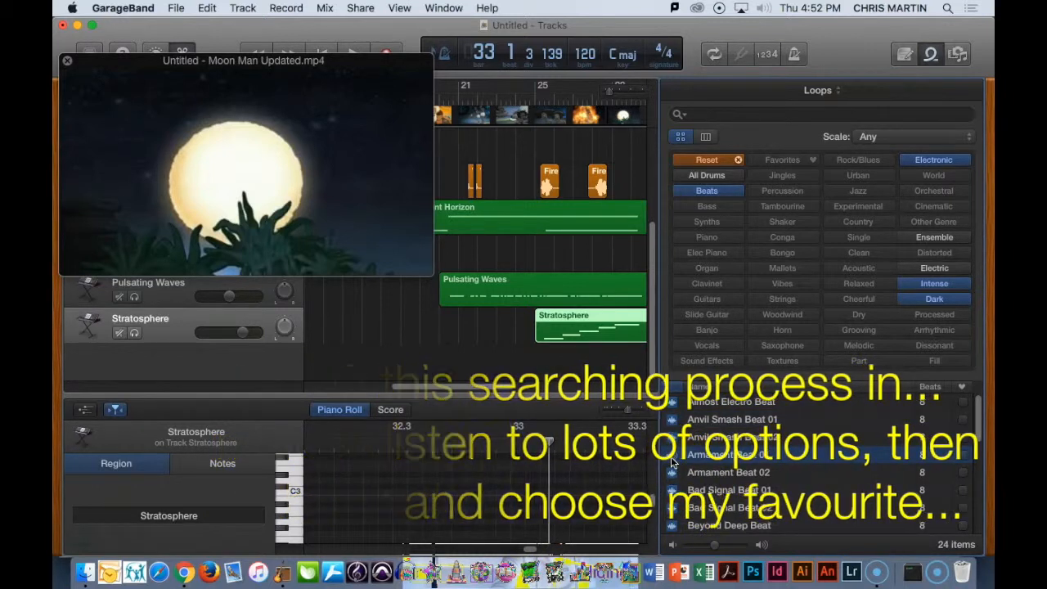
click(671, 492)
scroll(691, 485, down, 3)
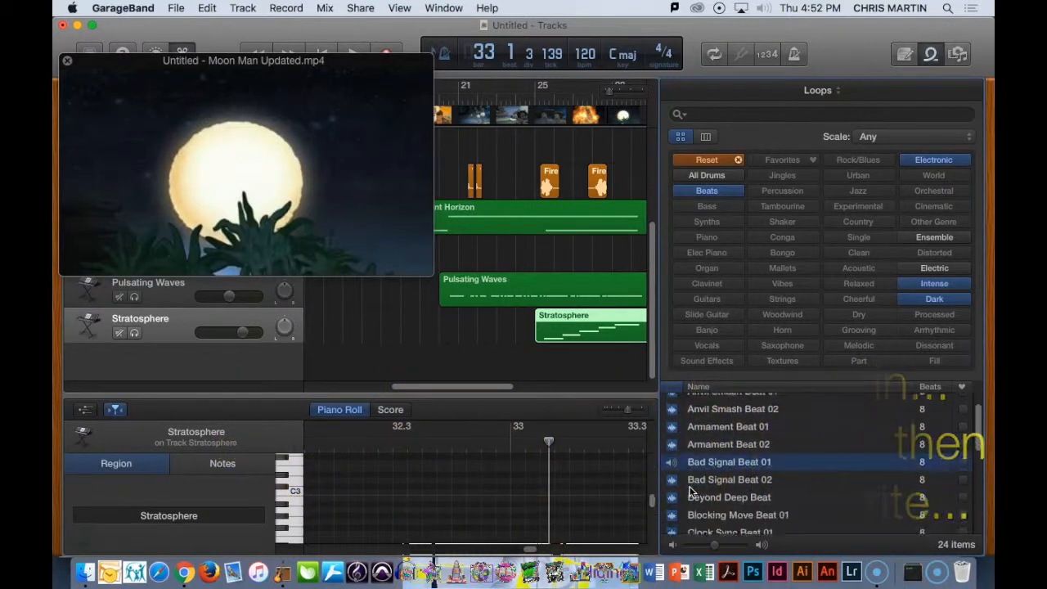
click(673, 479)
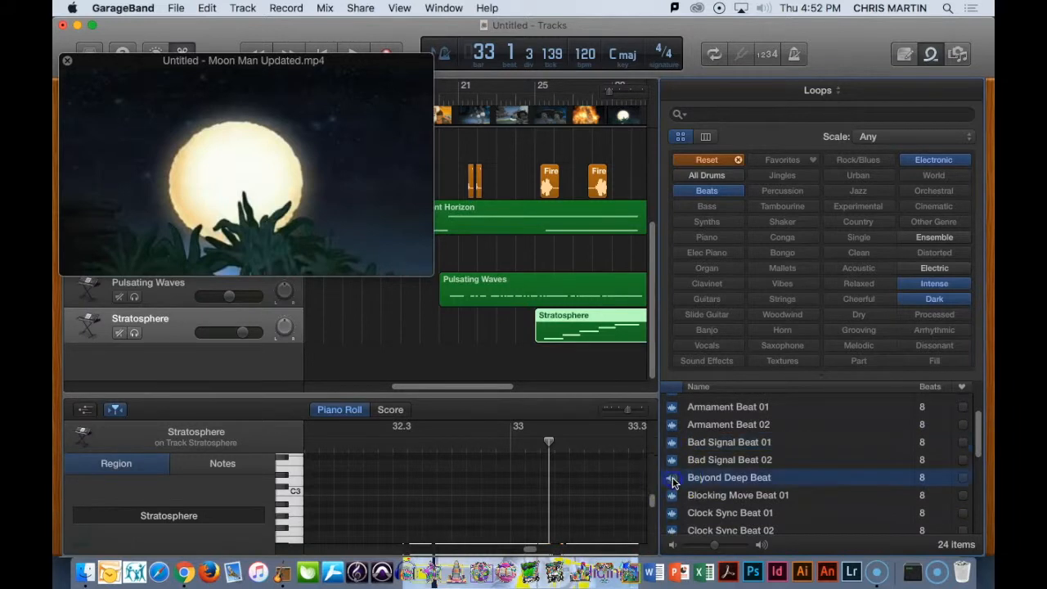
scroll(724, 483, down, 2)
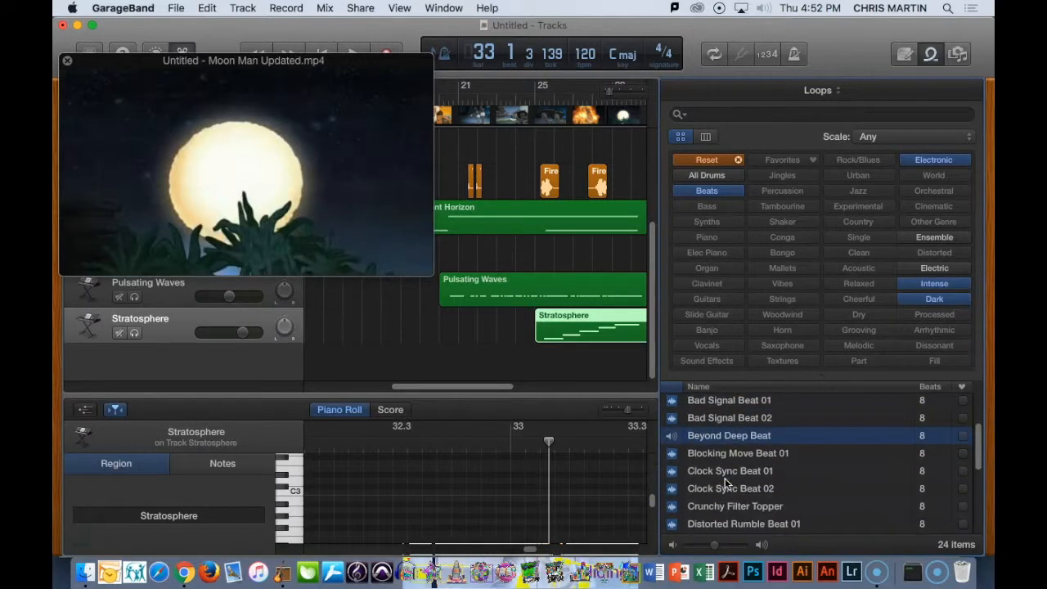
click(672, 454)
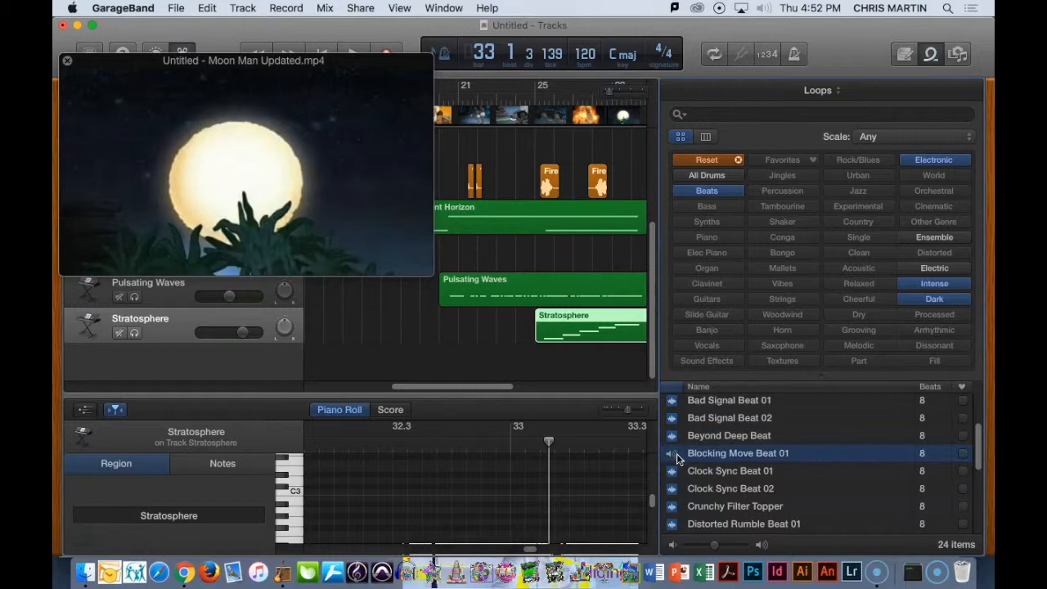
scroll(676, 456, down, 1)
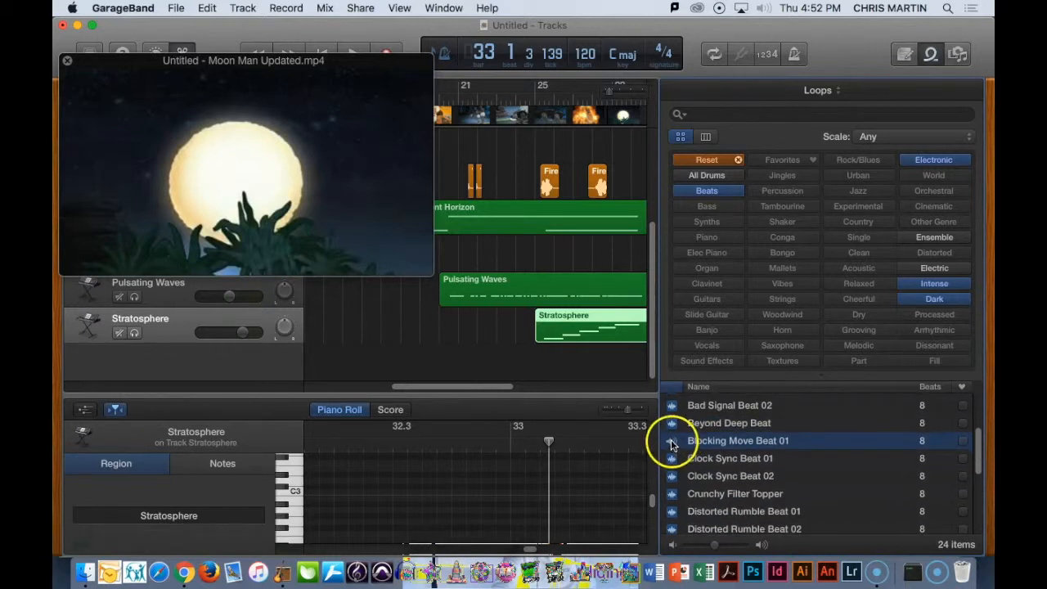
click(670, 459)
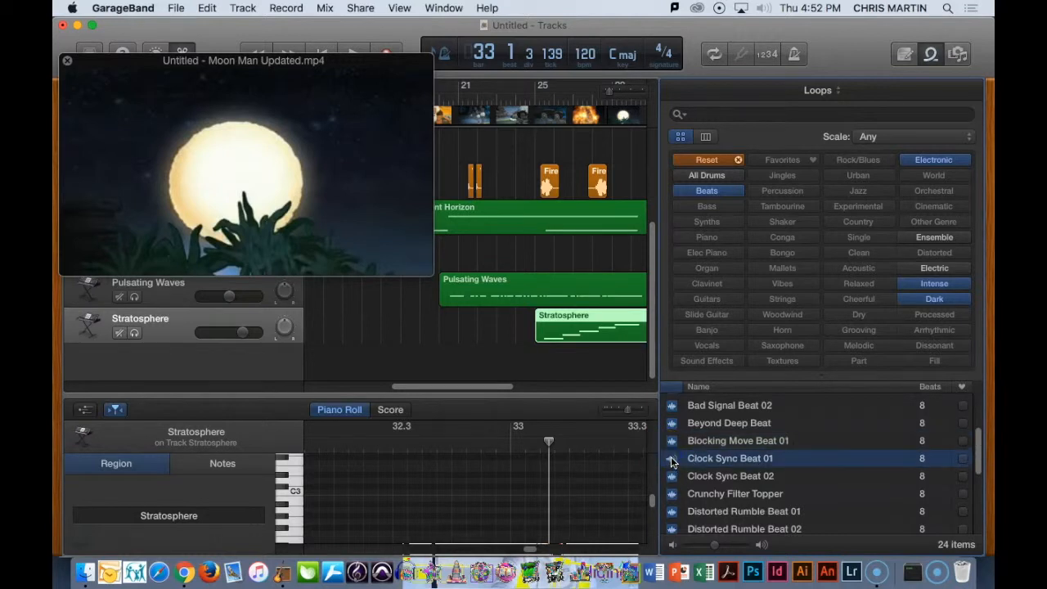
click(672, 494)
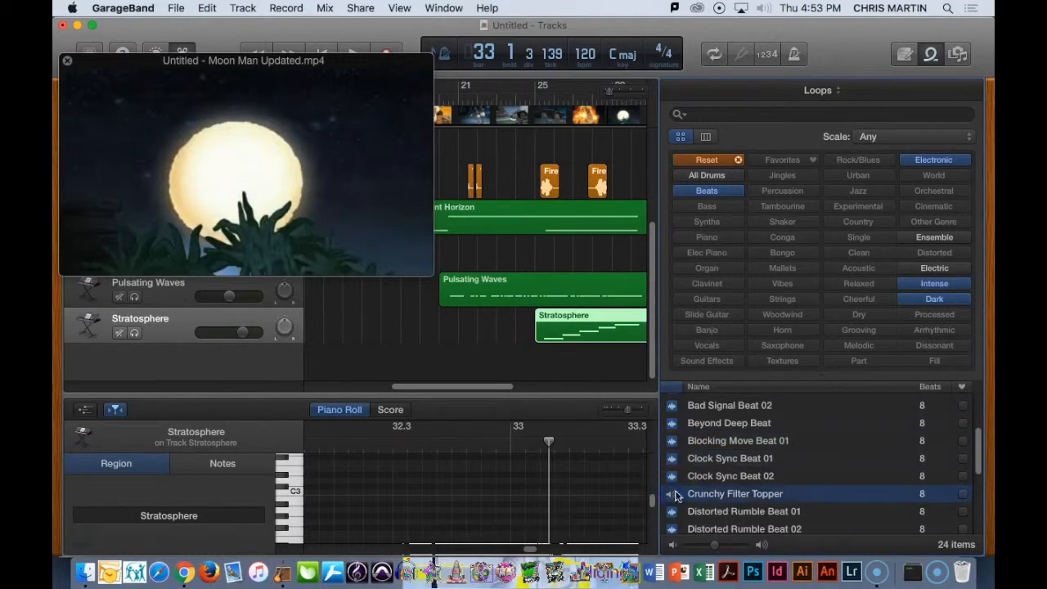
scroll(675, 496, down, 5)
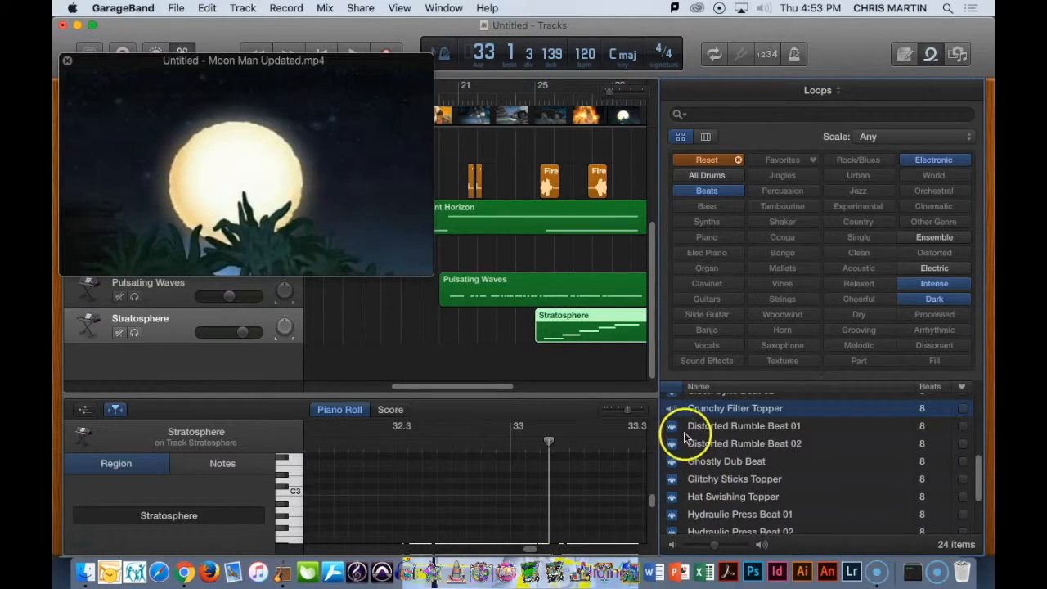
click(674, 426)
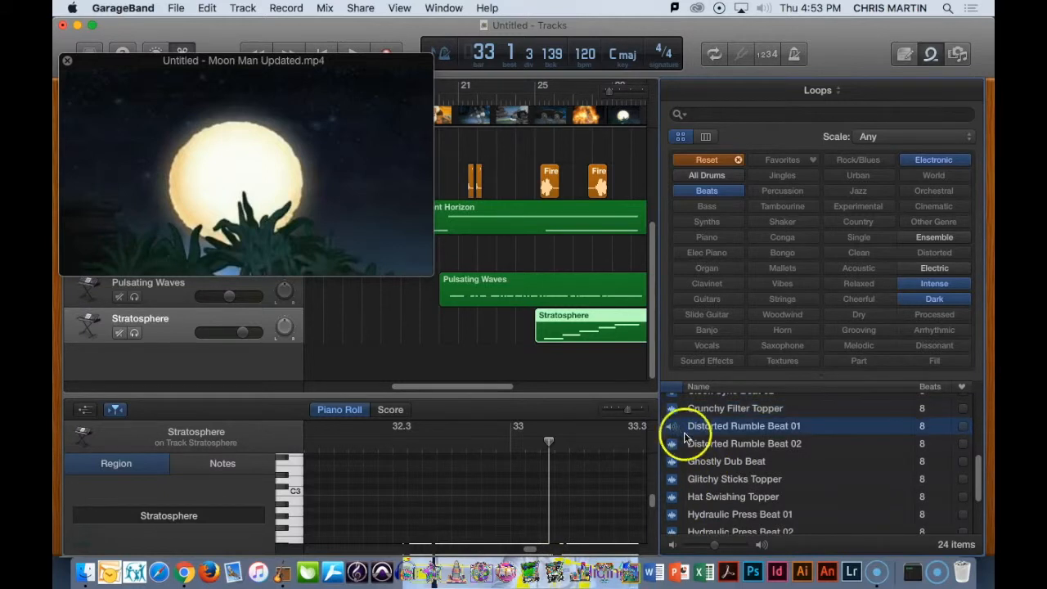
click(673, 462)
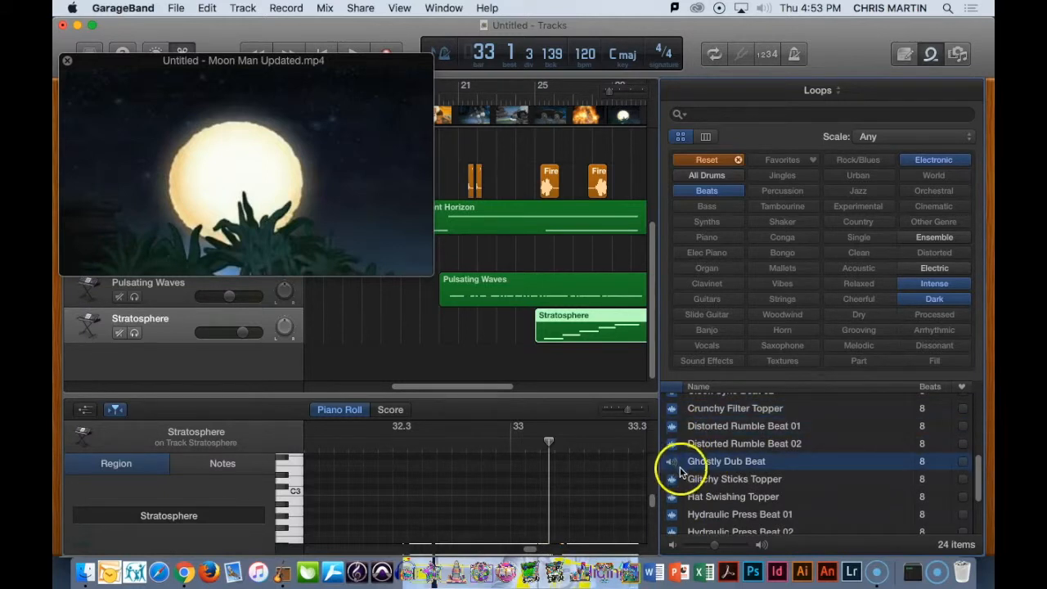
click(671, 481)
- Replay Bad Signal Beat 02, Bad Signal Beat 01, Clock Sync Beat 01 and Distorted Rumble Beat 01 to compare them
scroll(670, 481, up, 5)
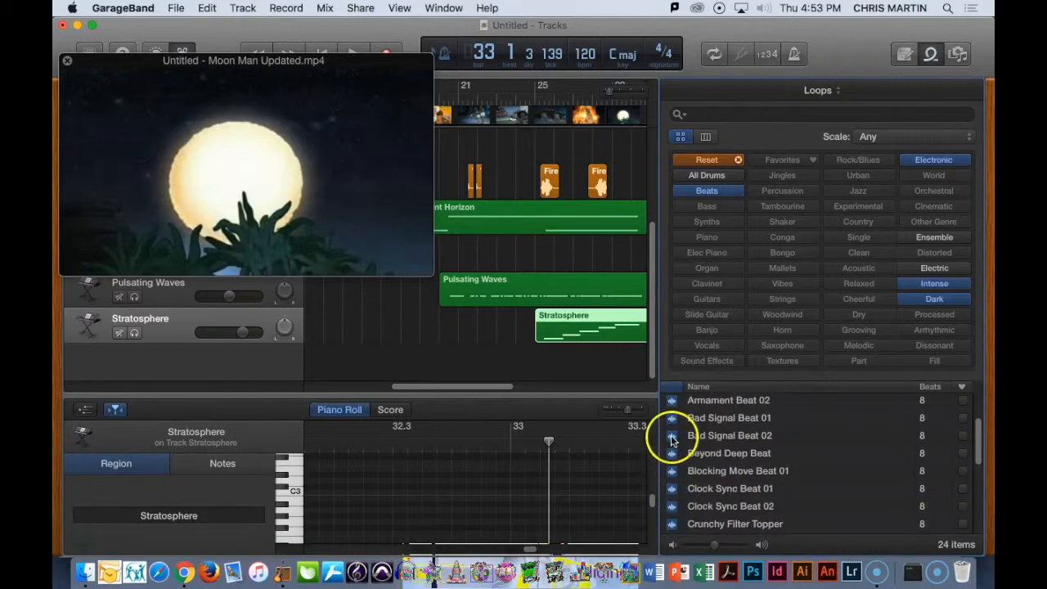
click(672, 436)
click(672, 418)
scroll(678, 455, down, 1)
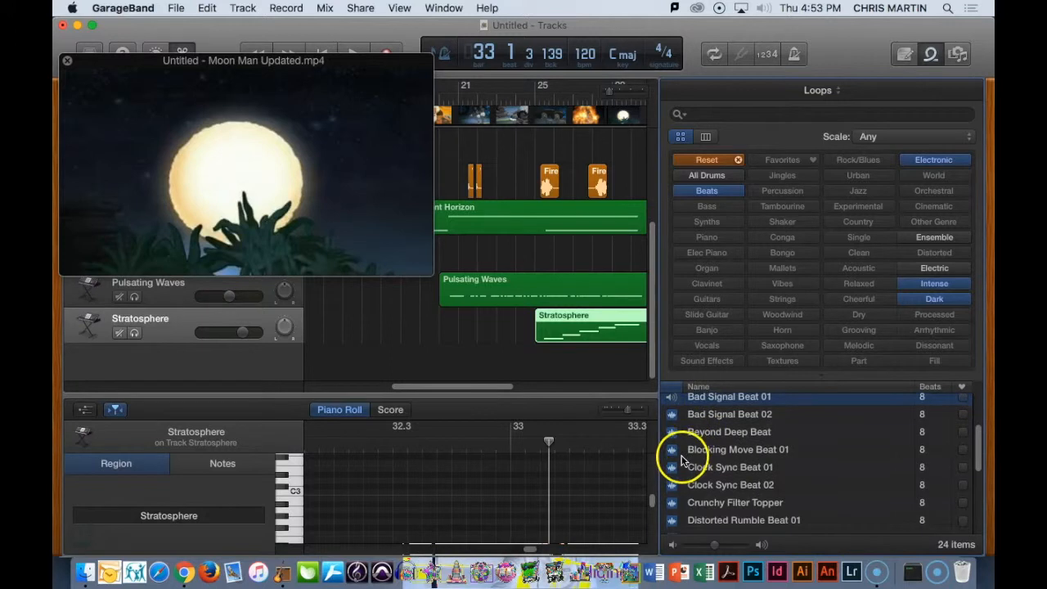
click(672, 467)
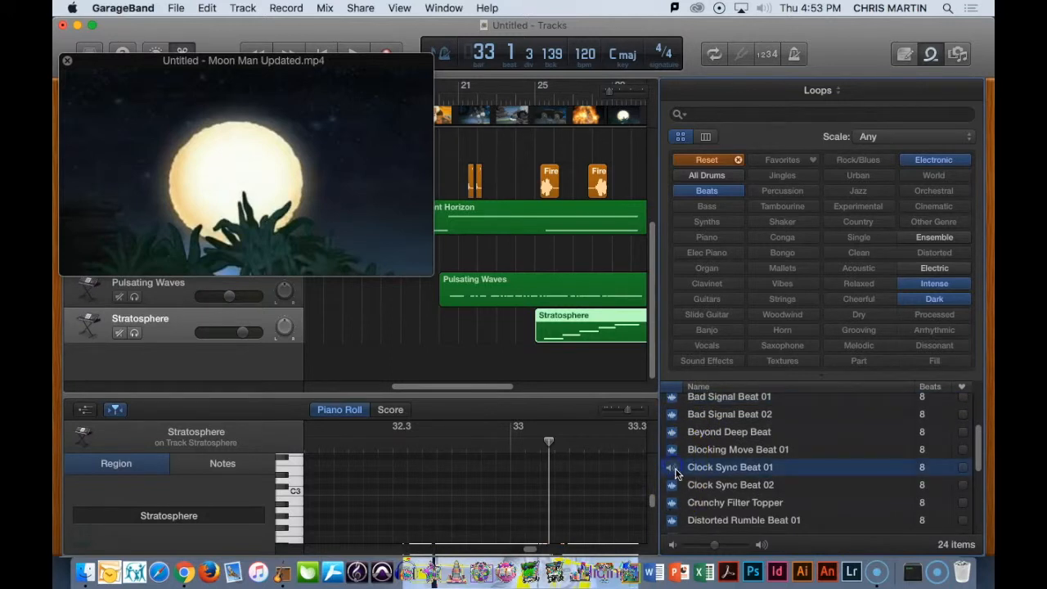
scroll(678, 469, down, 1)
click(671, 511)
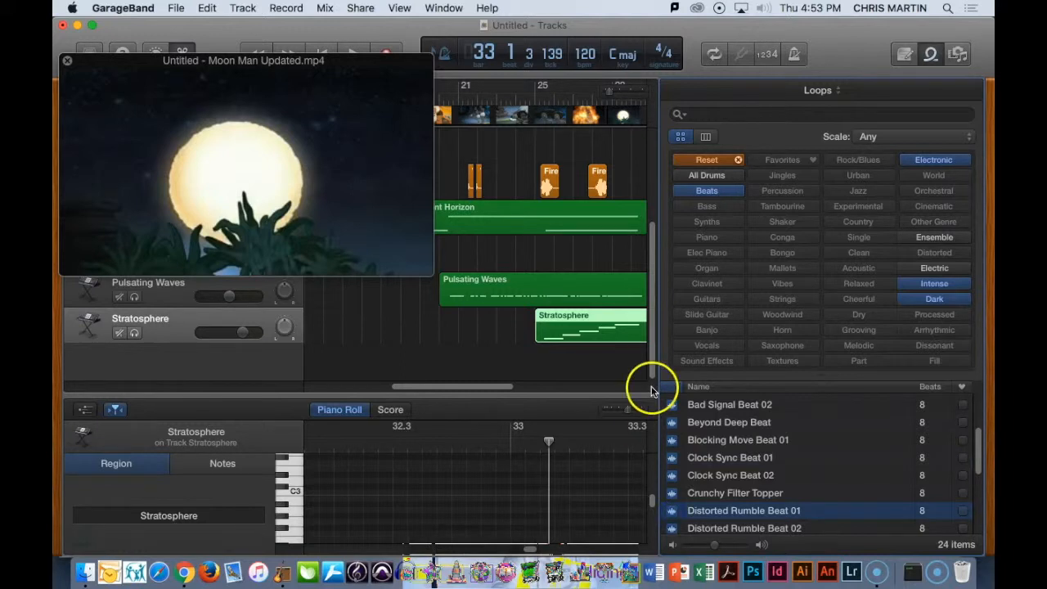
- Play the project with the movie from just before bar 25 and stop at bar 26, during the fire scene
drag(283, 101, 281, 239)
click(420, 100)
drag(422, 98, 534, 97)
drag(336, 207, 357, 225)
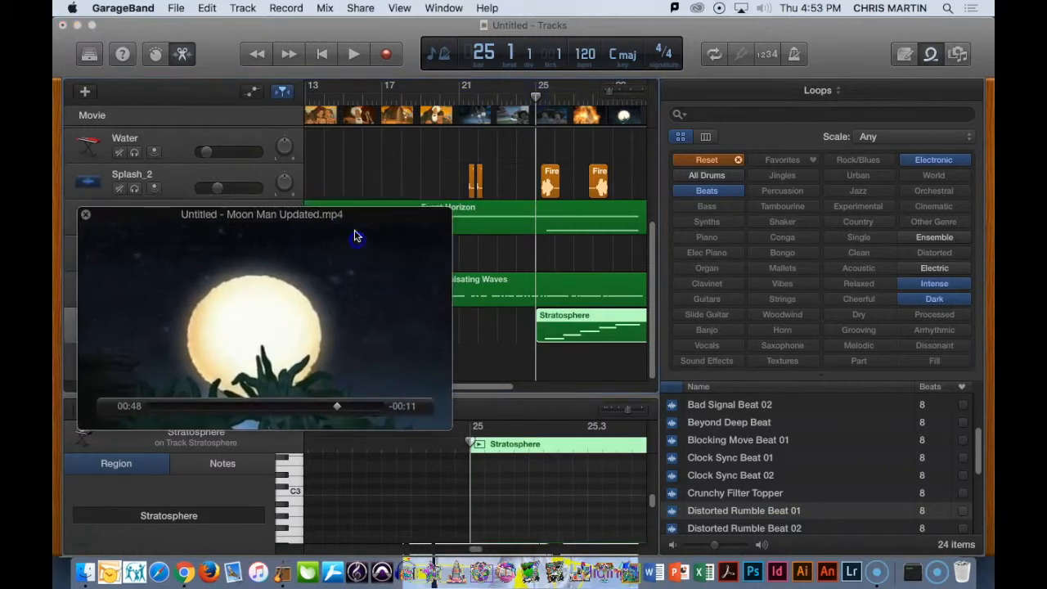
drag(536, 99, 518, 100)
key(space)
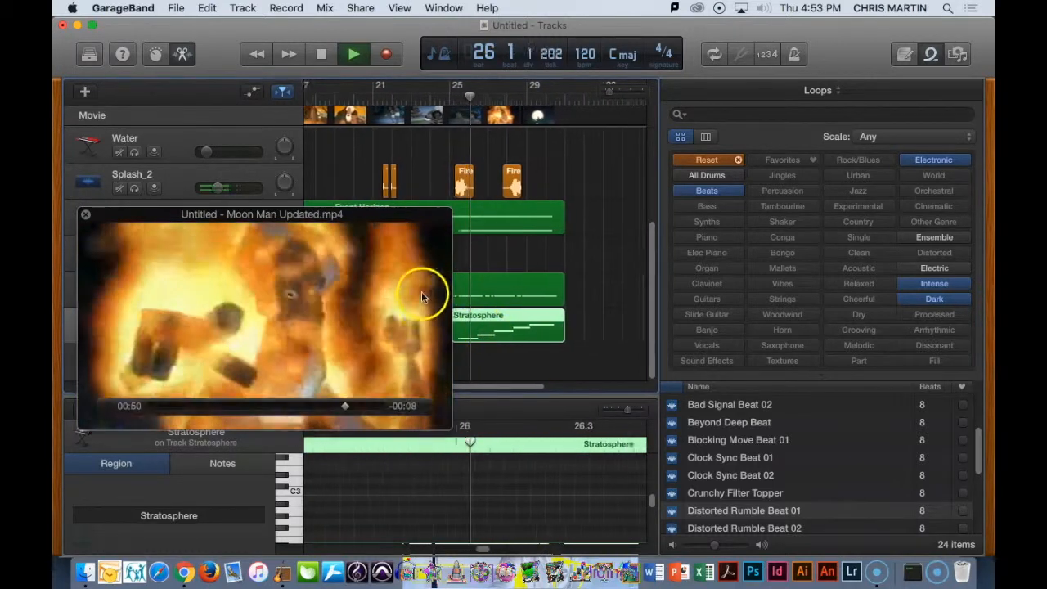
key(space)
- Add the Distorted Rumble Beat 01 loop at bar 26 on a new track below Stratosphere
drag(301, 217, 275, 131)
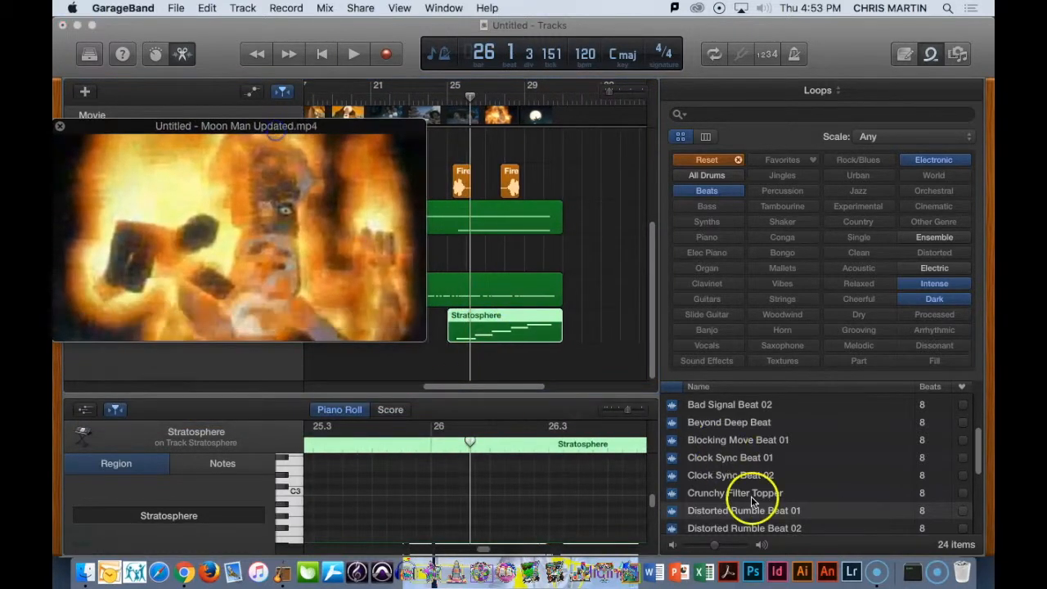
drag(740, 514, 479, 354)
click(698, 181)
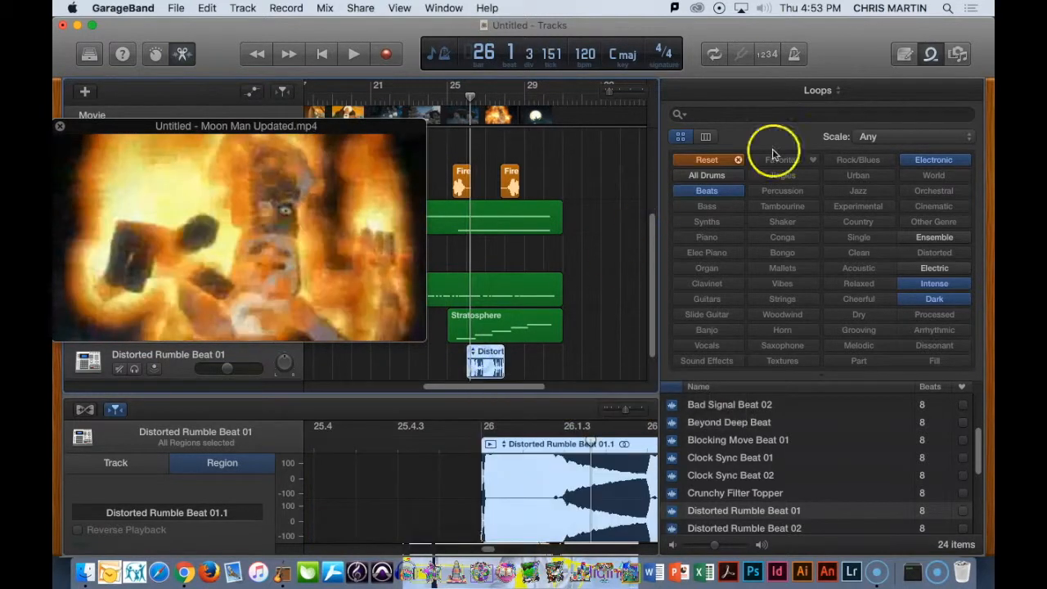
- Extend the Distorted Rumble Beat 01 region by looping it from bar 26 to bar 31, where the green regions end
click(936, 55)
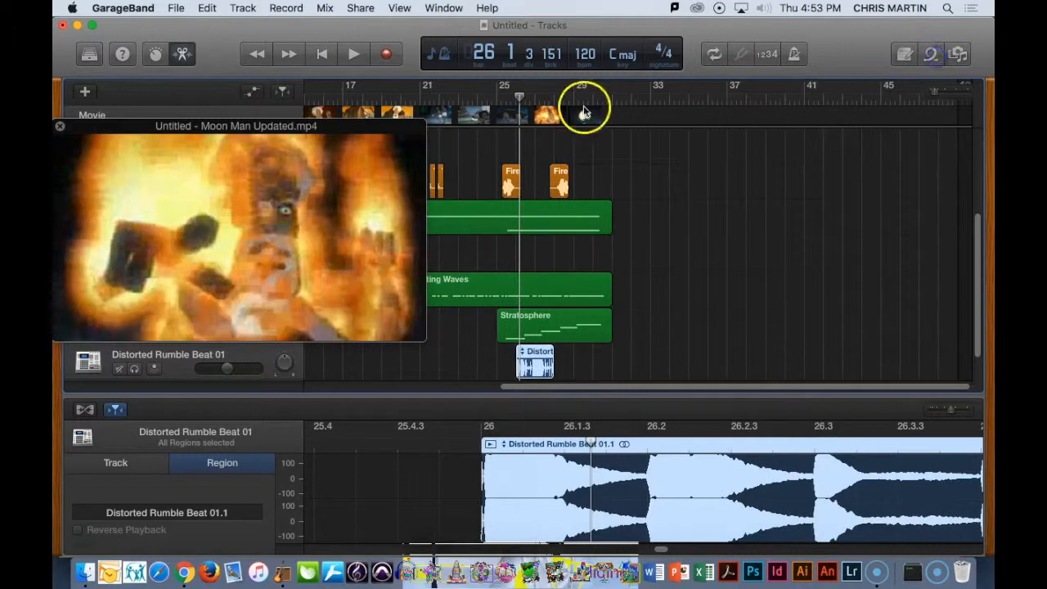
drag(934, 92, 941, 95)
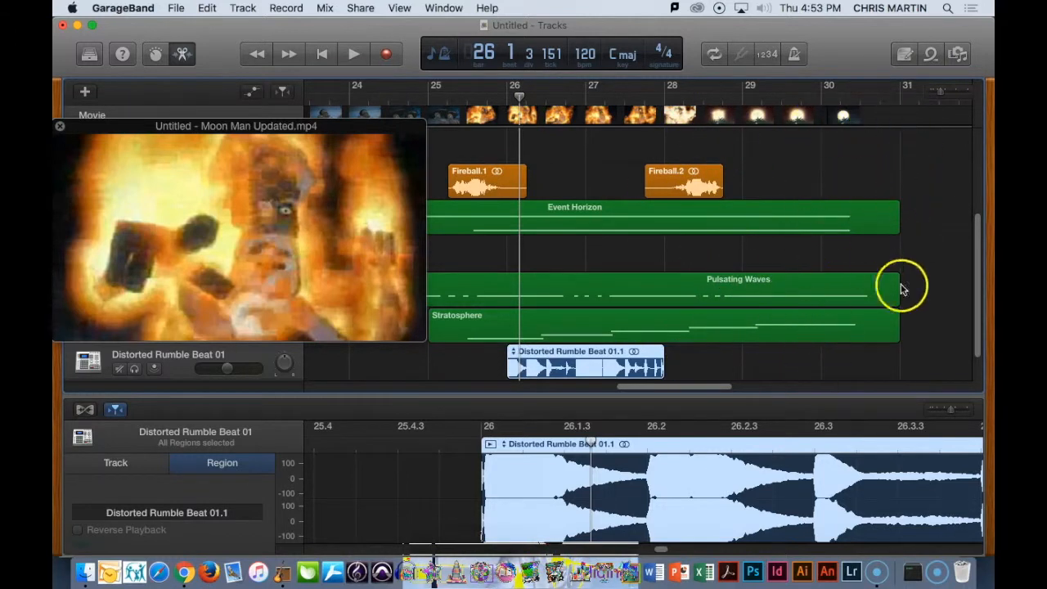
mouse_move(574, 354)
mouse_down()
mouse_move(740, 344)
mouse_move(562, 356)
mouse_up()
click(523, 365)
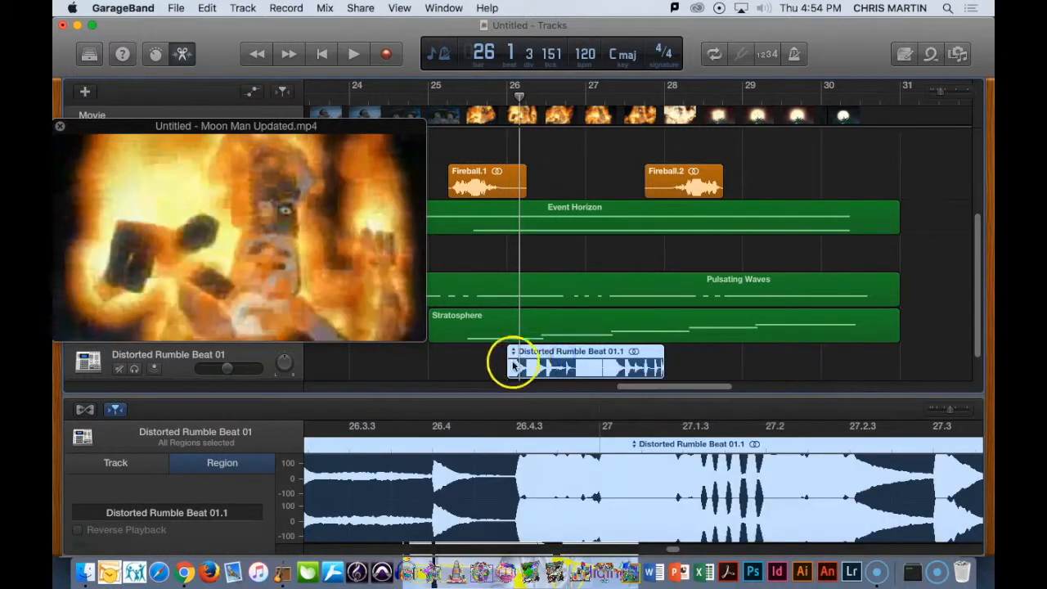
drag(660, 350, 891, 358)
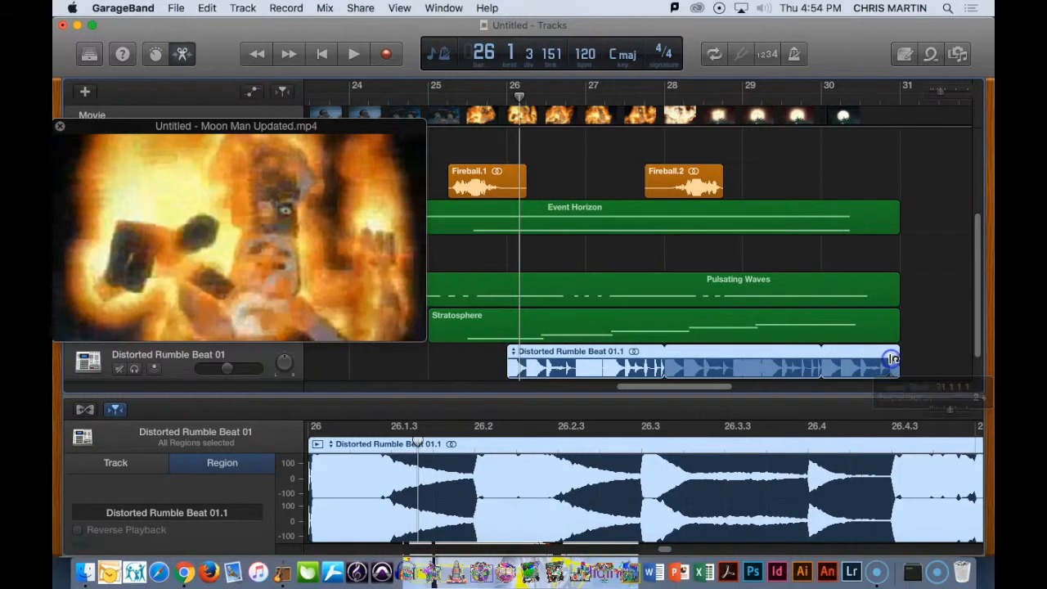
- Play the project with the movie from about halfway through bar 25 to past the end of the regions at bar 31
click(474, 100)
key(space)
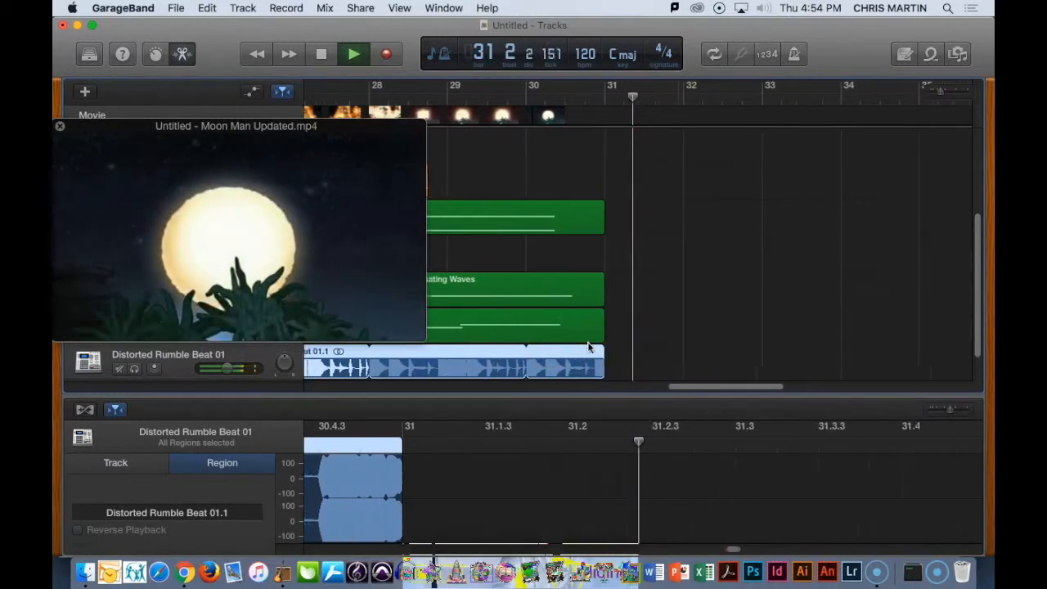
key(space)
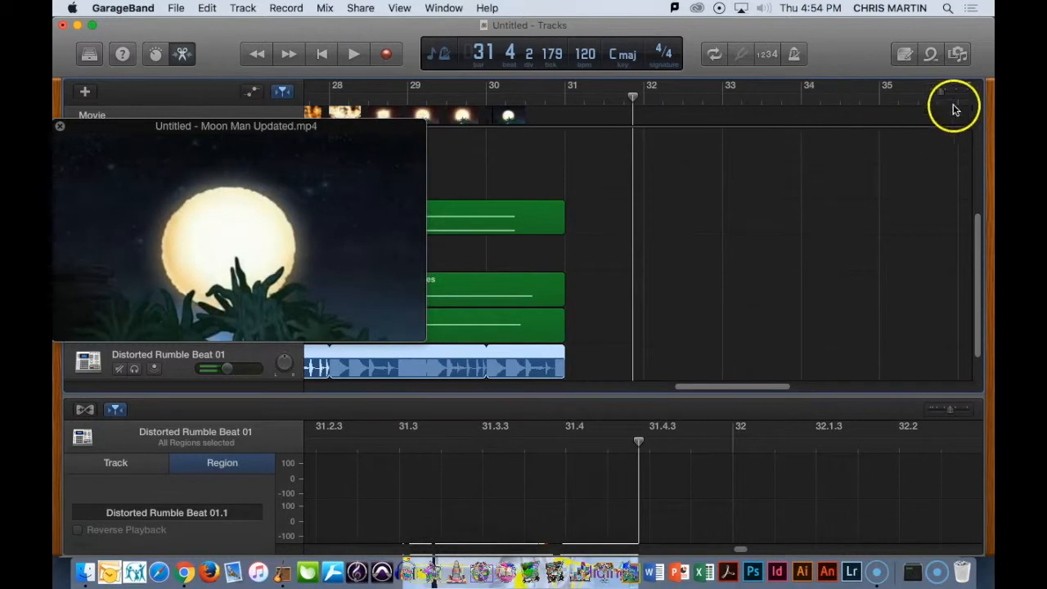
- Clear the loop filters, filter the Apple Loops by Synths and preview Afloat Synth Lead
drag(944, 89, 937, 93)
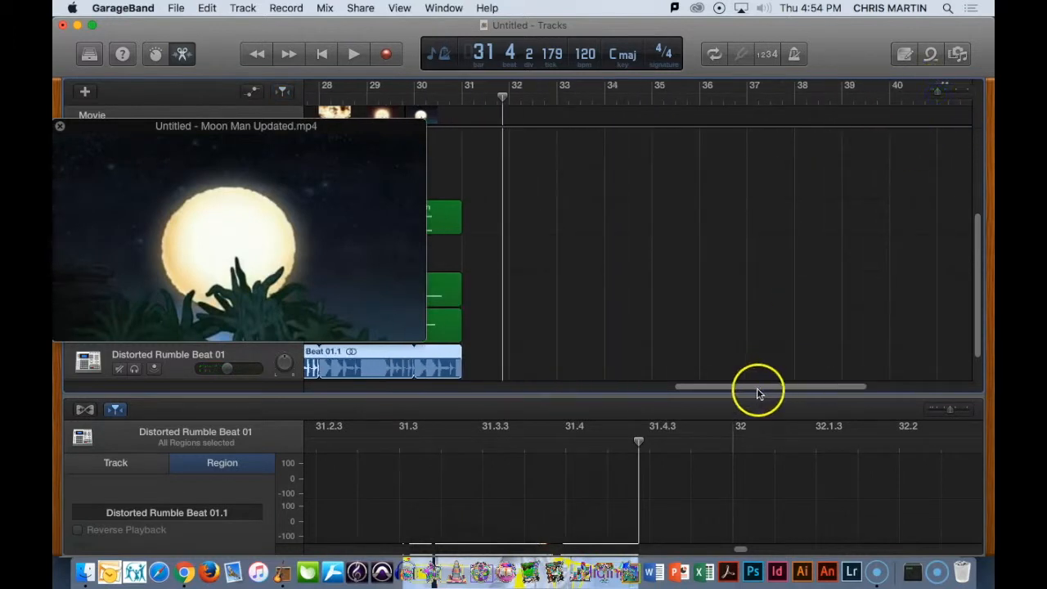
drag(757, 394, 711, 393)
drag(975, 303, 967, 328)
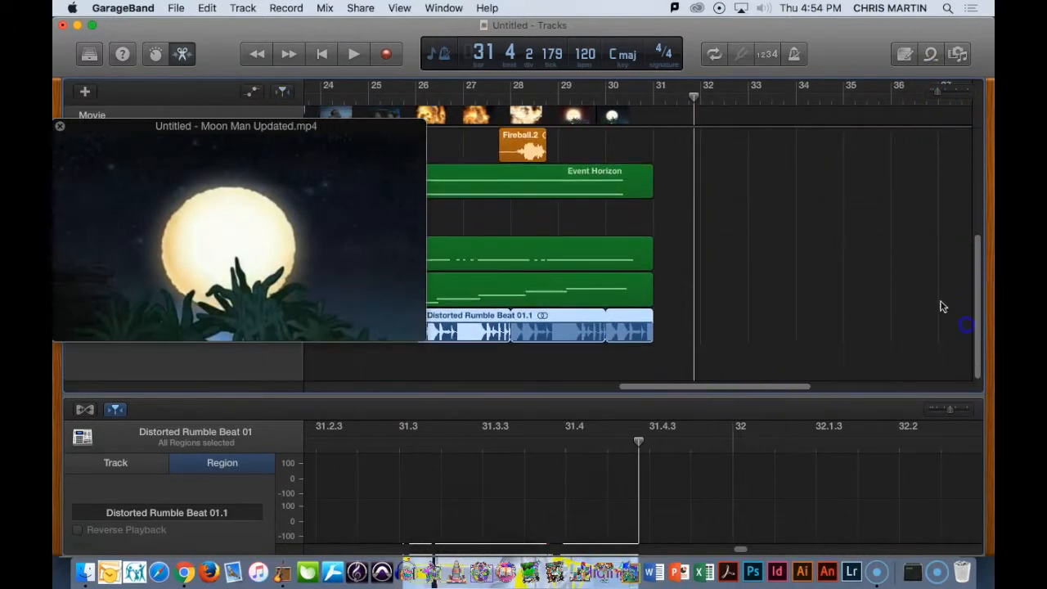
click(932, 55)
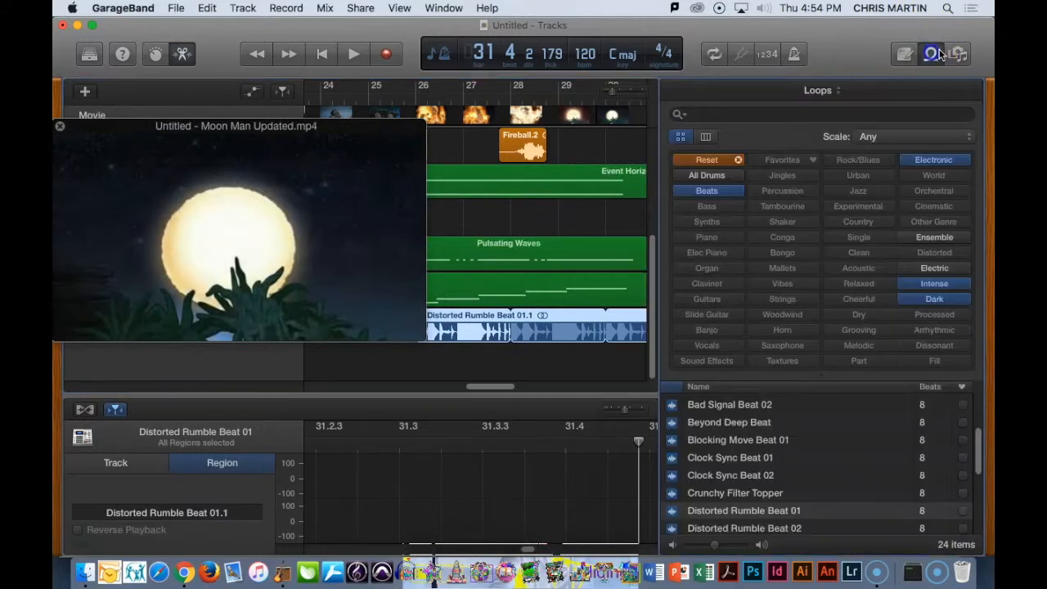
click(707, 160)
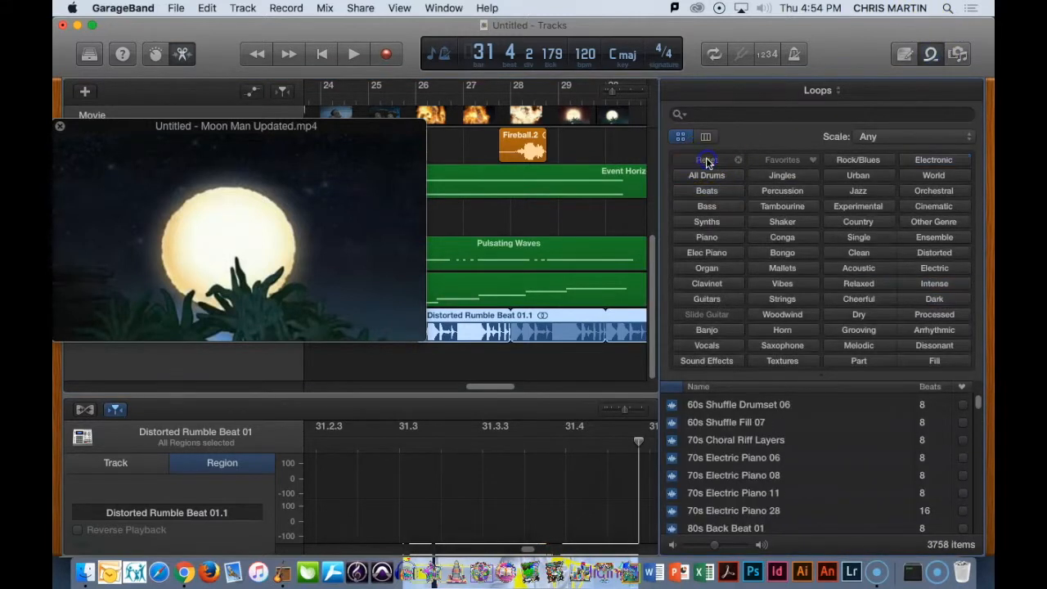
click(708, 224)
click(719, 406)
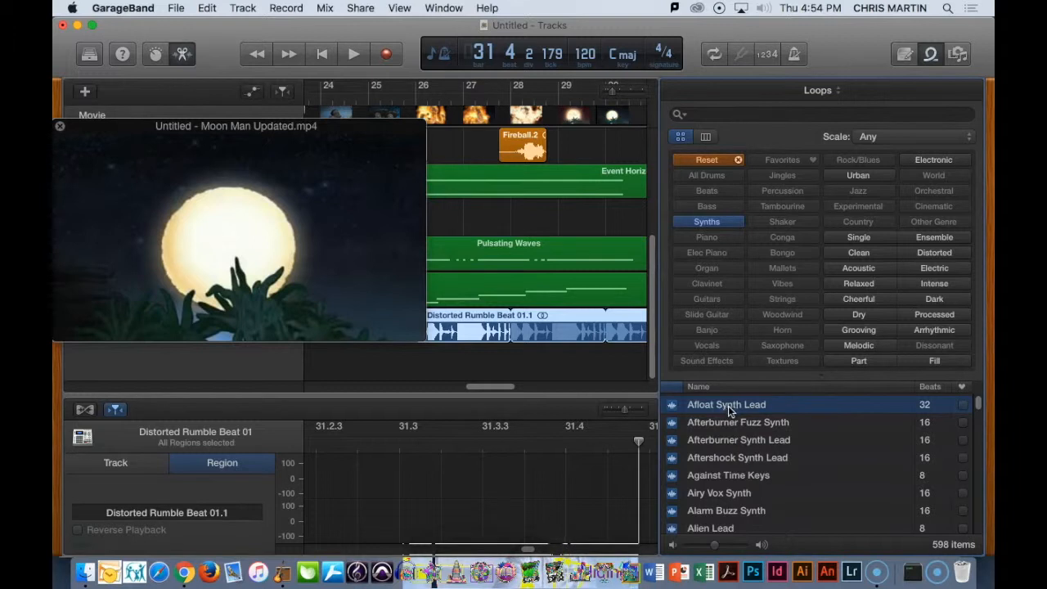
scroll(729, 406, up, 1)
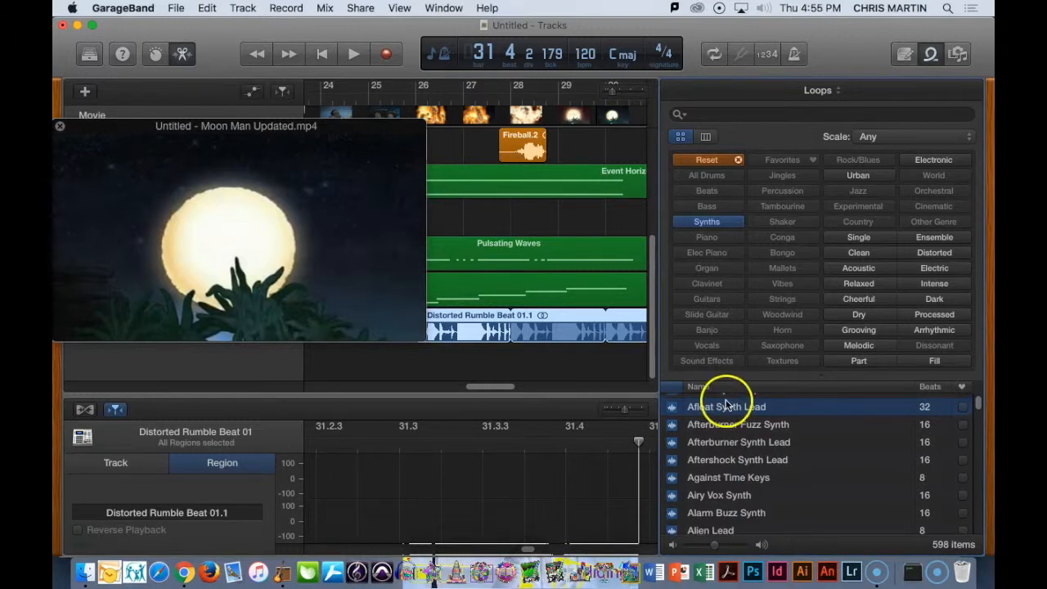
- Search the unfiltered loop library for "afloat" and preview Afloat Beat and Afloat Pad
click(746, 114)
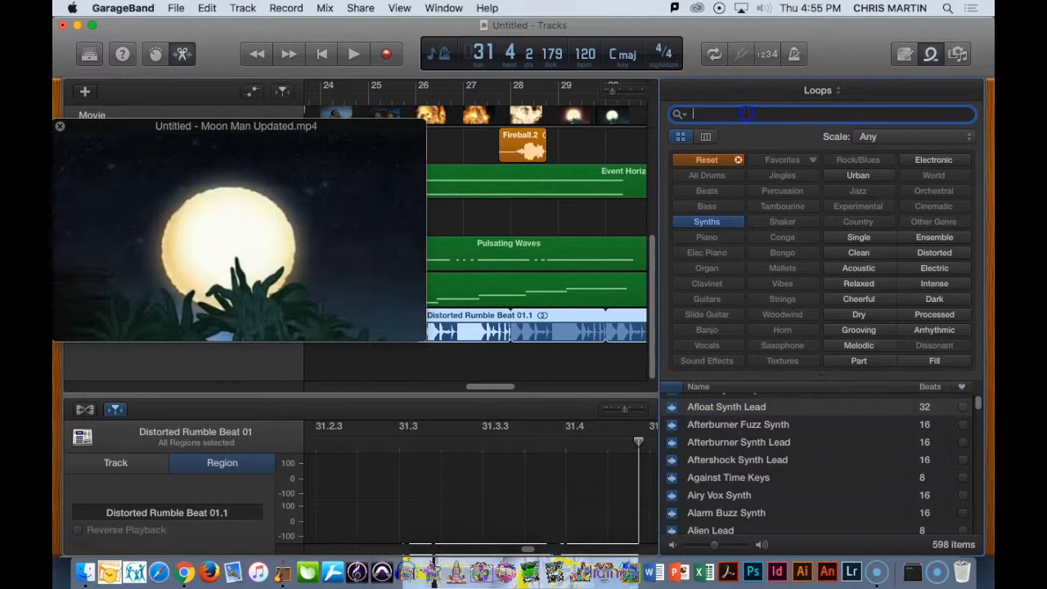
click(709, 160)
text(afloat)
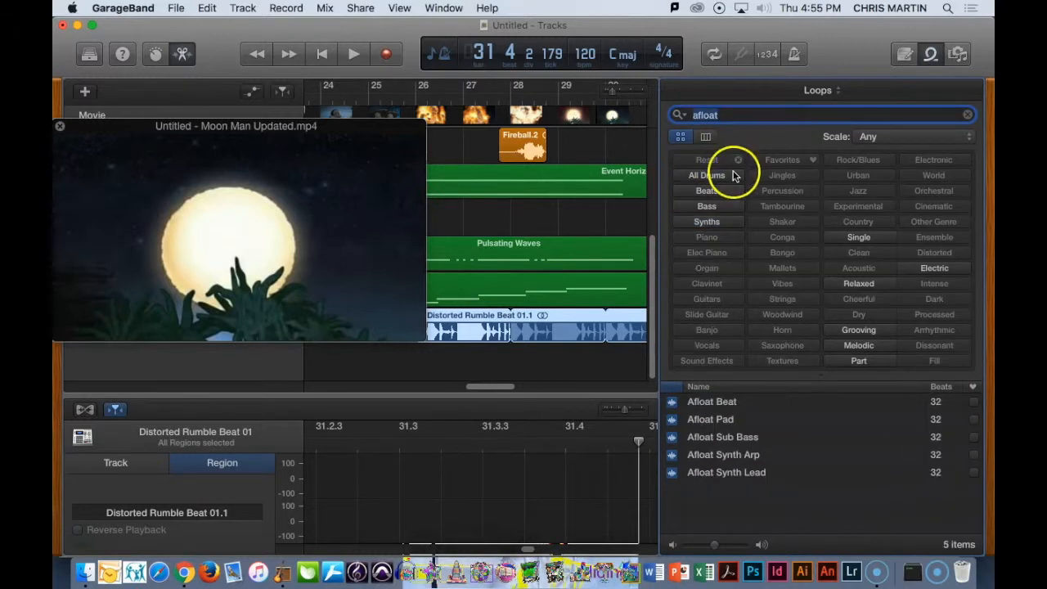
click(672, 405)
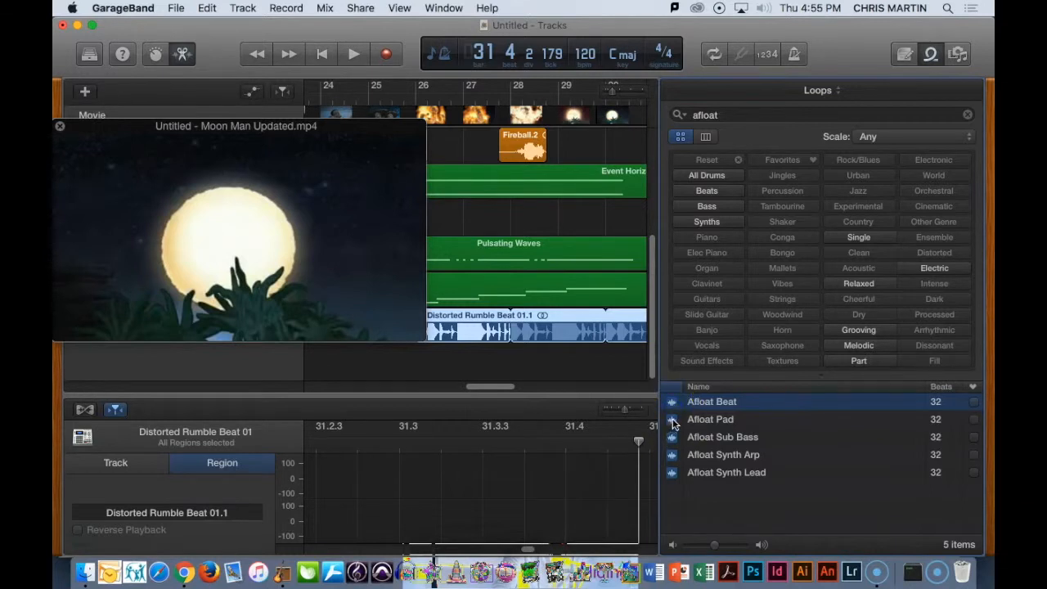
click(673, 421)
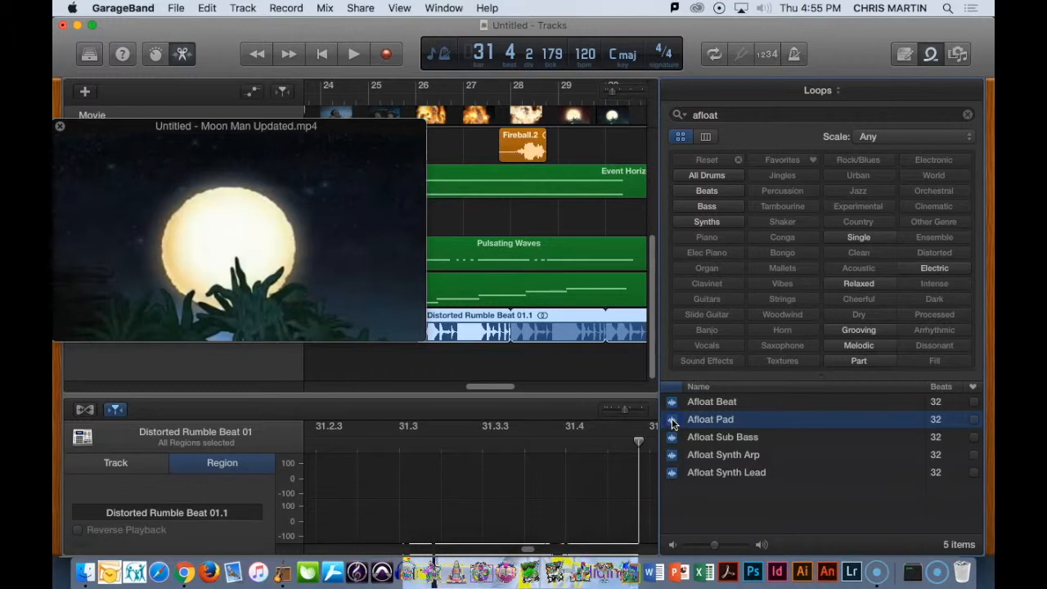
- Add the Afloat Pad, Afloat Sub Bass and Afloat Synth Arp loops at bar 26 on new tracks and close the loop library
drag(654, 421, 429, 373)
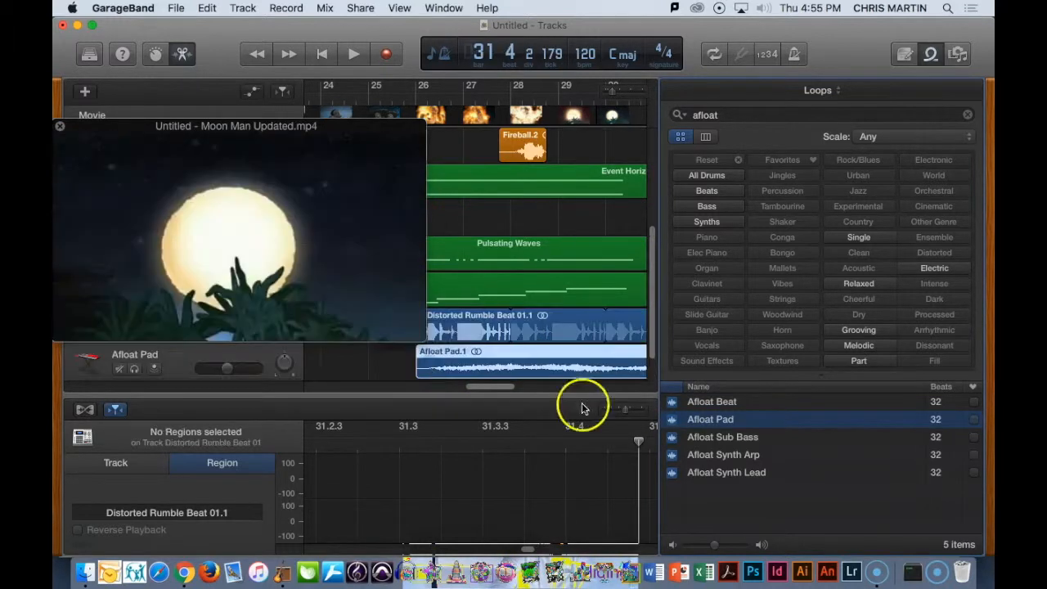
click(671, 439)
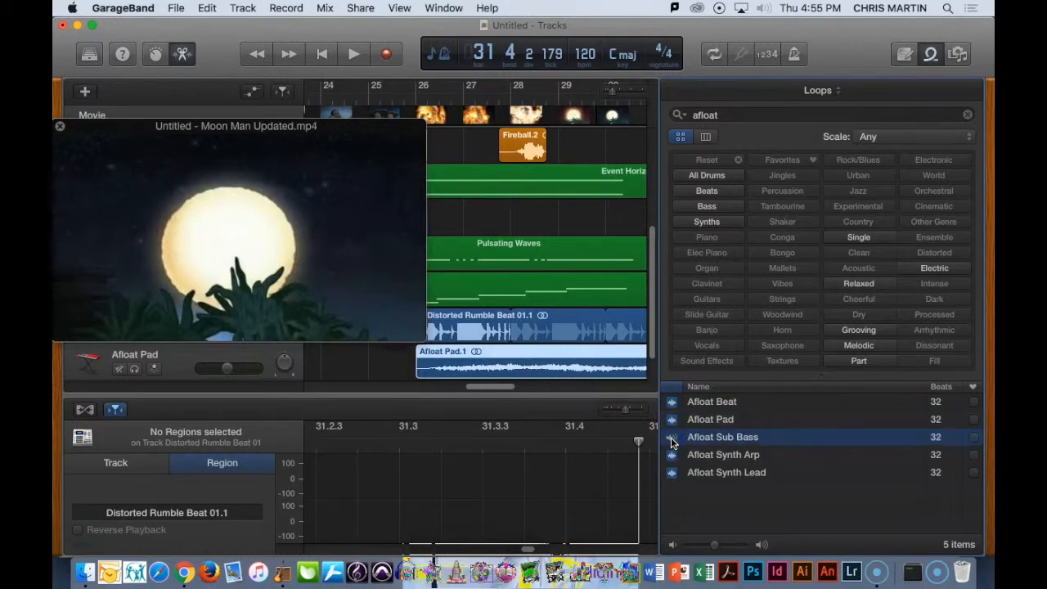
drag(672, 443, 431, 362)
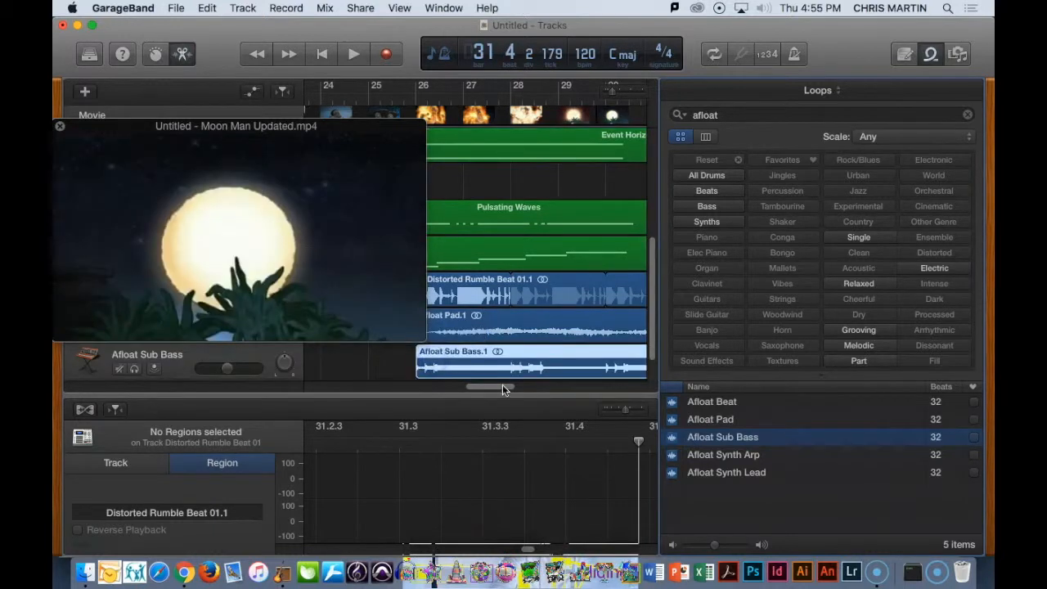
click(671, 458)
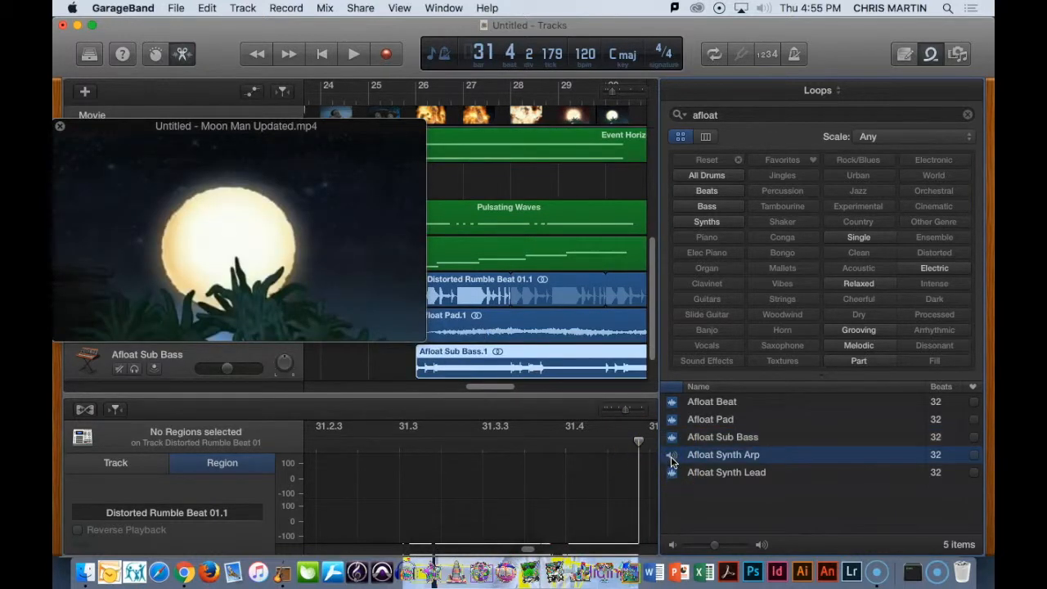
drag(671, 460, 429, 368)
click(931, 54)
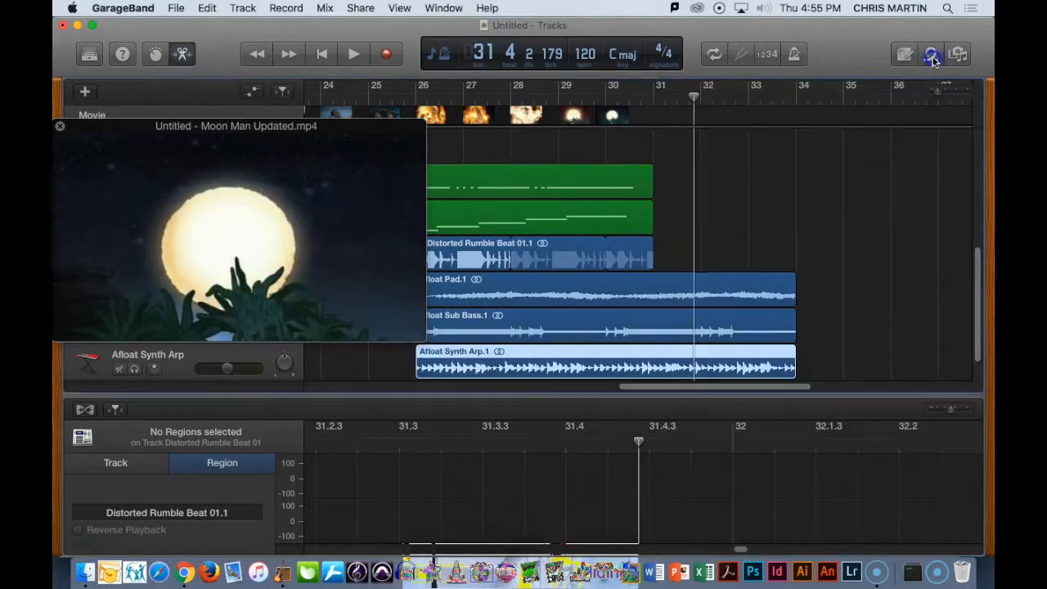
- Return the playhead to bar 26 and move the movie window off the headers of the Afloat tracks
drag(728, 392, 702, 392)
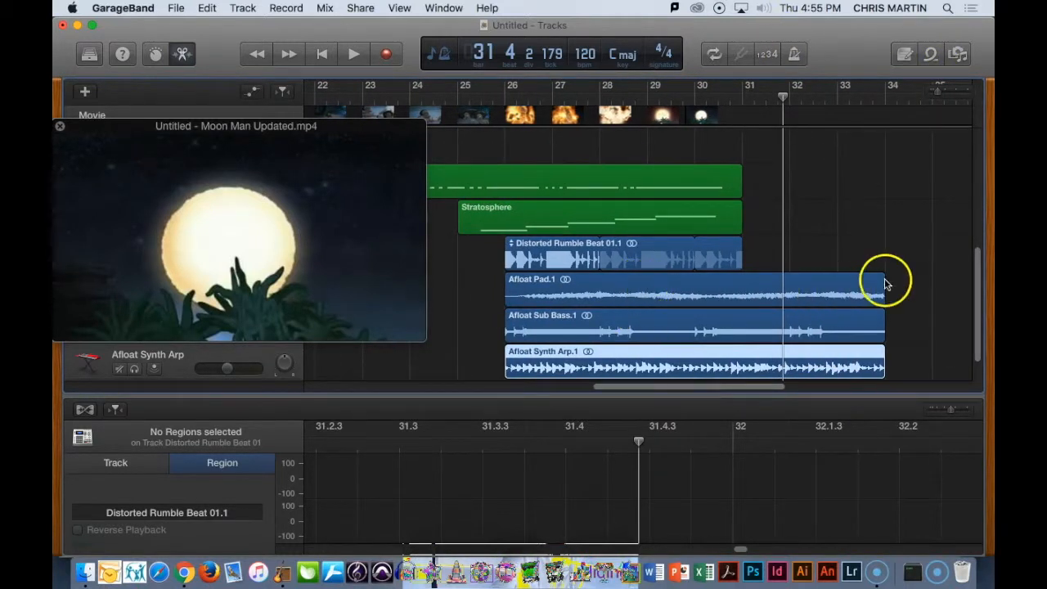
drag(781, 95, 503, 122)
click(539, 254)
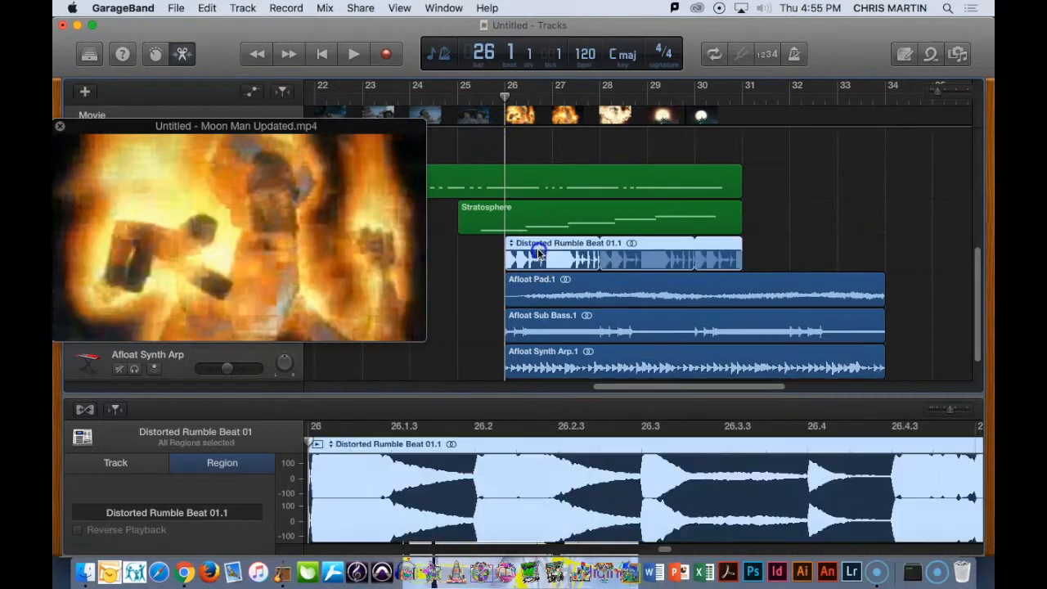
click(537, 327)
drag(247, 130, 267, 46)
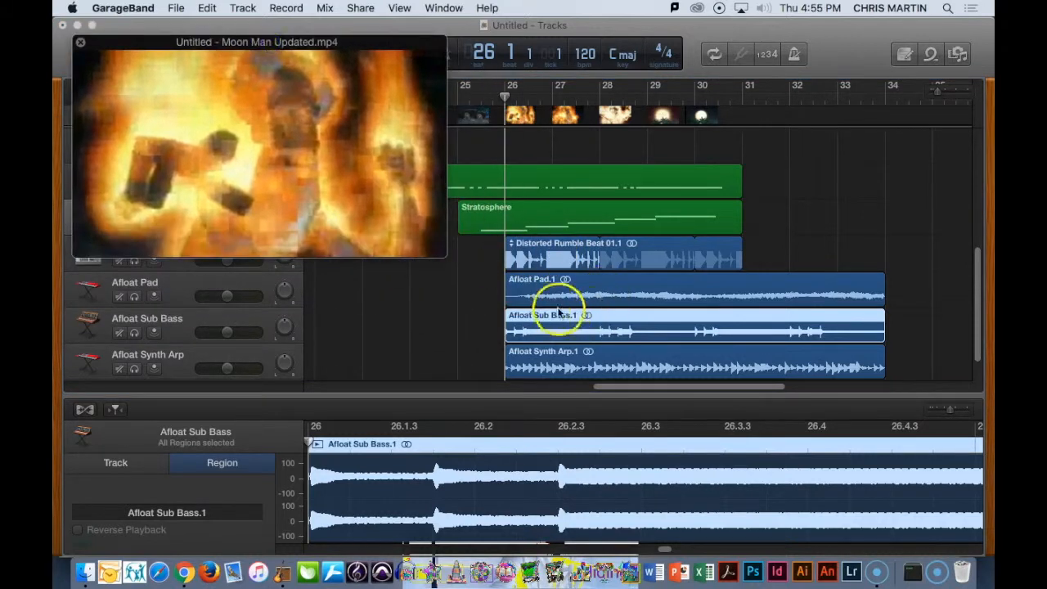
- Move the Afloat Pad region to start at bar 28 and trim its end to bar 31
drag(550, 299, 646, 296)
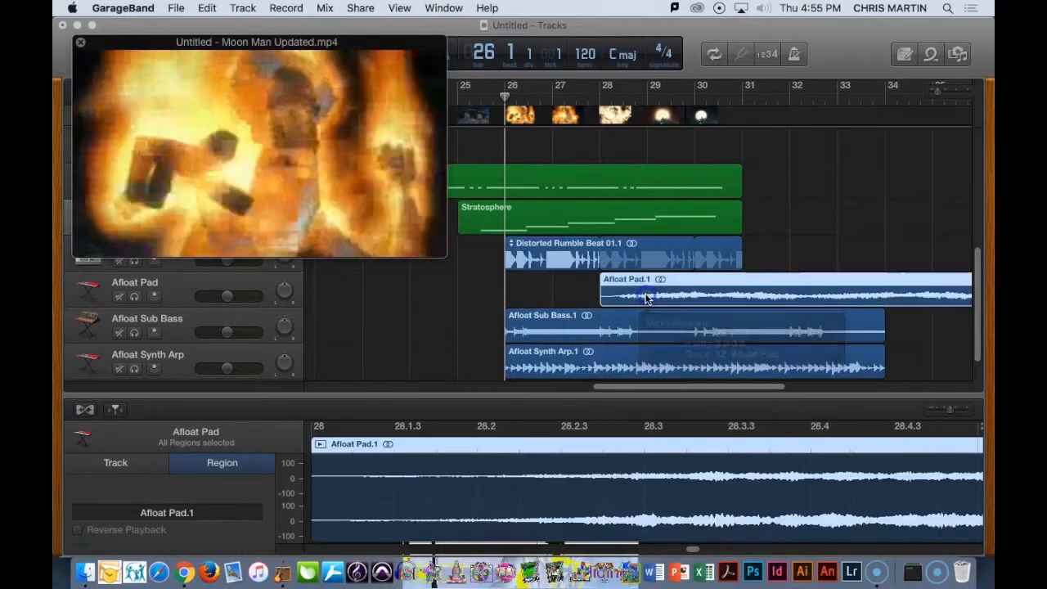
drag(630, 390, 663, 390)
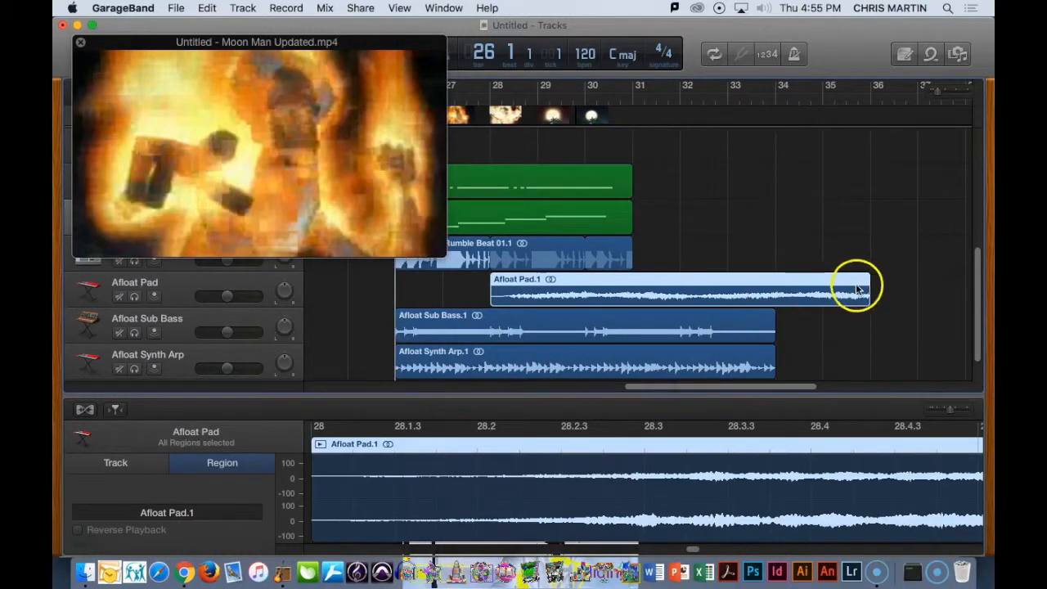
drag(867, 295, 632, 294)
- Shorten the Afloat Synth Arp region to two bars and place it from bar 29 to bar 31
drag(685, 390, 660, 392)
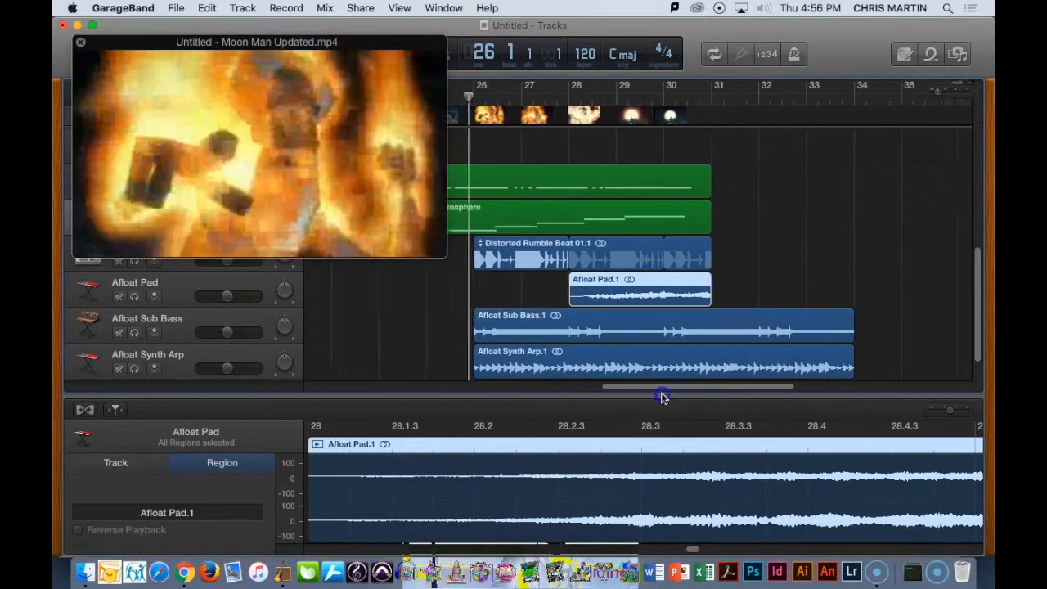
click(566, 329)
click(547, 368)
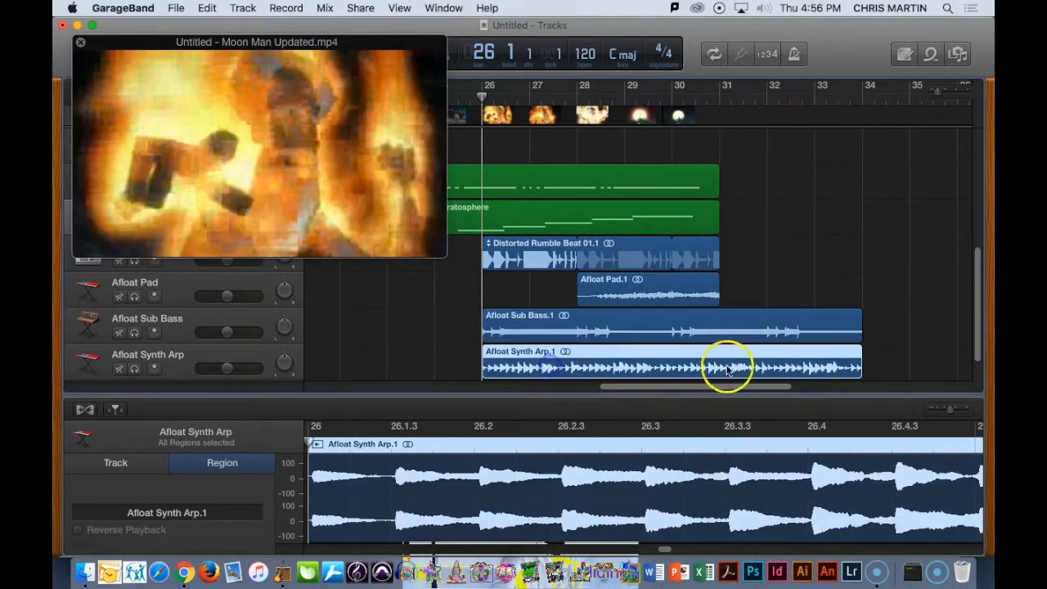
drag(855, 366, 682, 358)
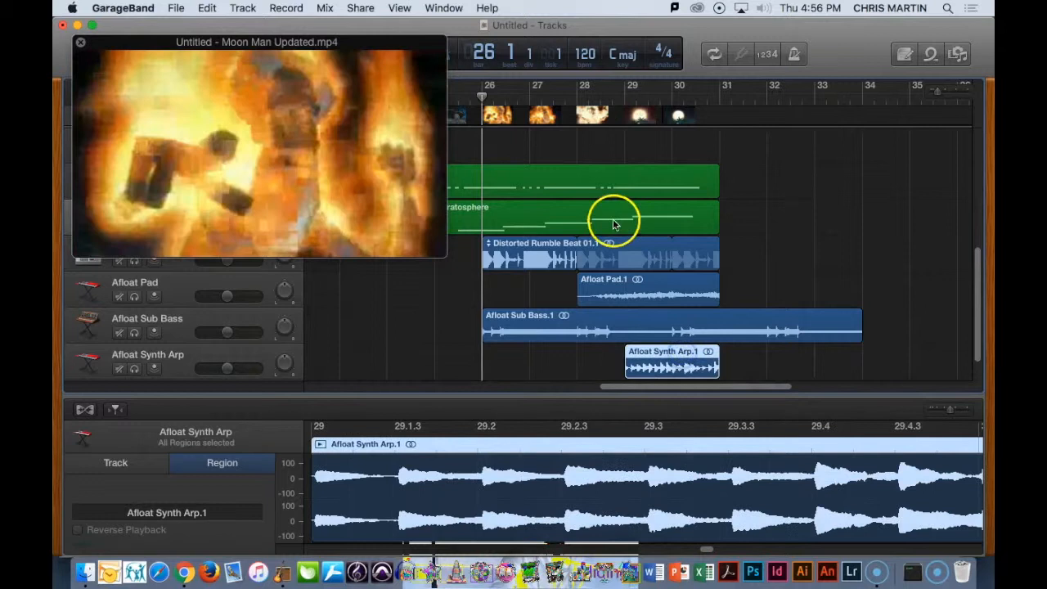
- Lower the Afloat Sub Bass track's volume slightly while playing from bar 26, and trim its region's end to bar 31
key(space)
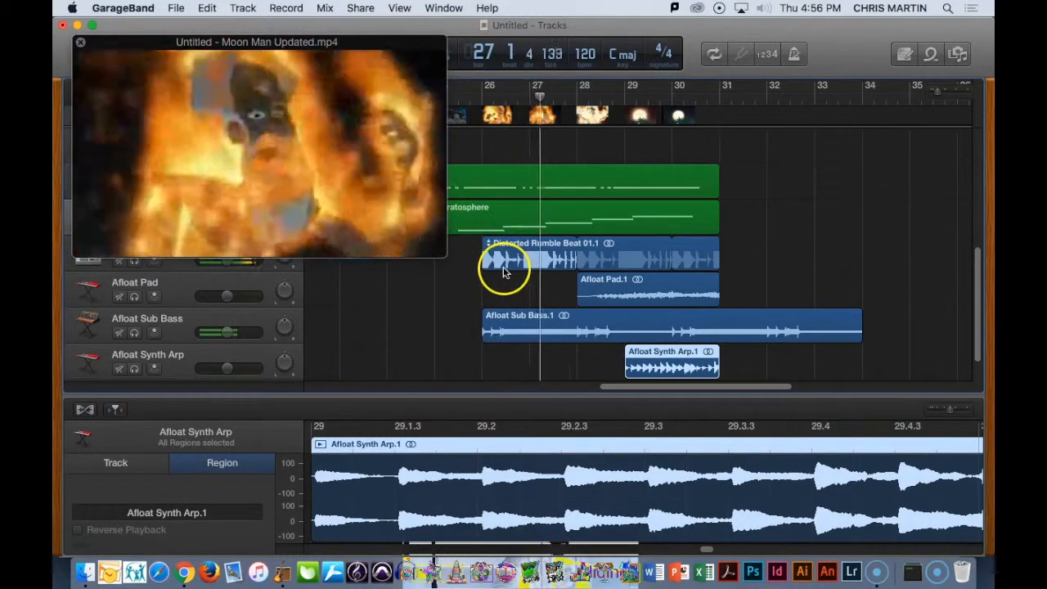
mouse_move(226, 337)
mouse_down()
mouse_move(203, 337)
mouse_move(217, 343)
mouse_up()
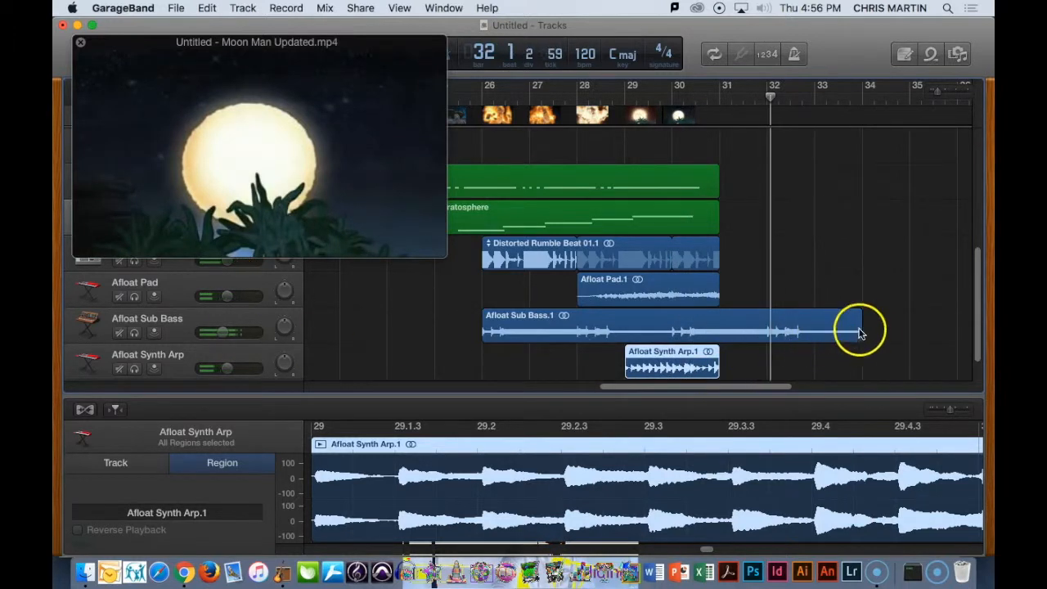
drag(859, 327, 719, 328)
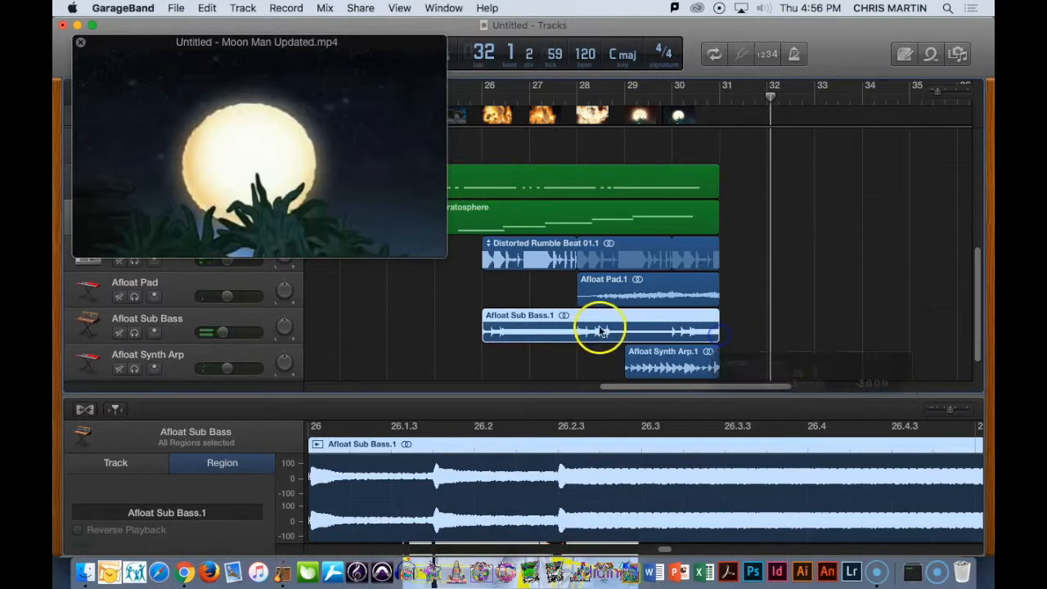
- Replay from just before bar 26, reduce the Afloat Sub Bass volume a little further and nudge the movie window
click(477, 99)
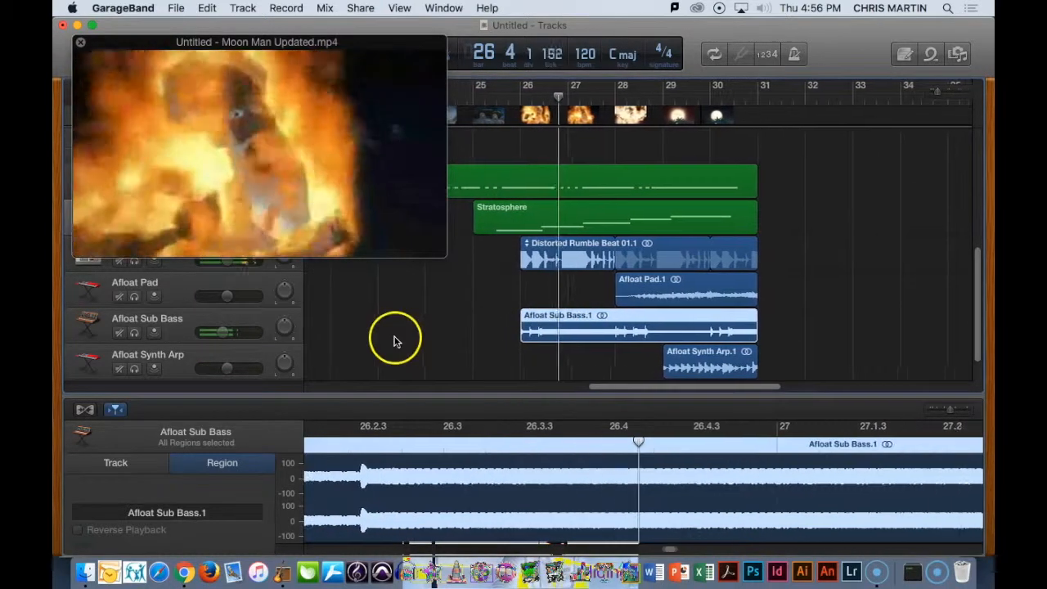
drag(223, 332, 216, 334)
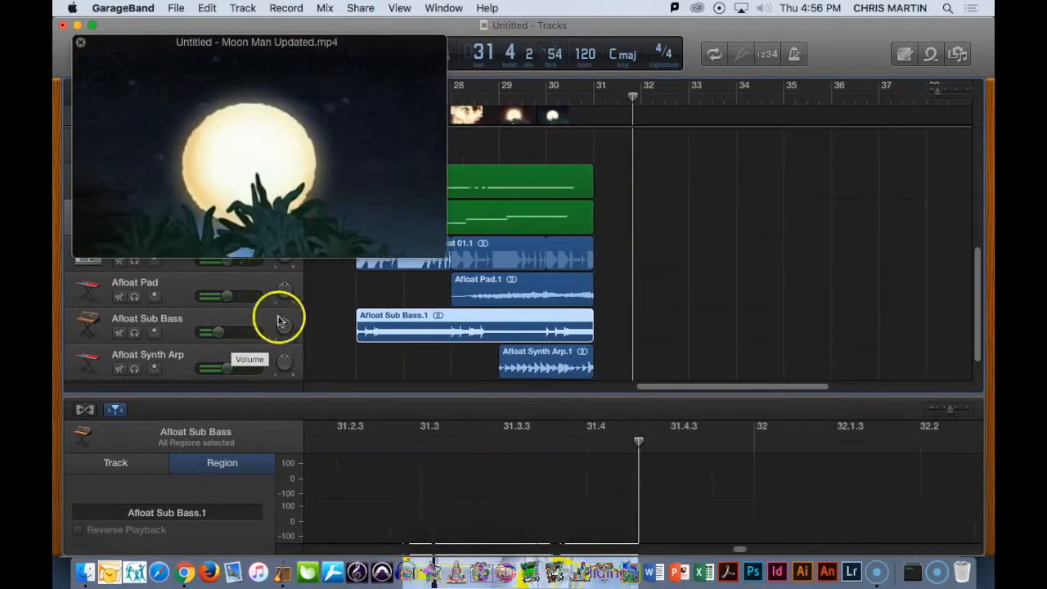
drag(82, 43, 102, 56)
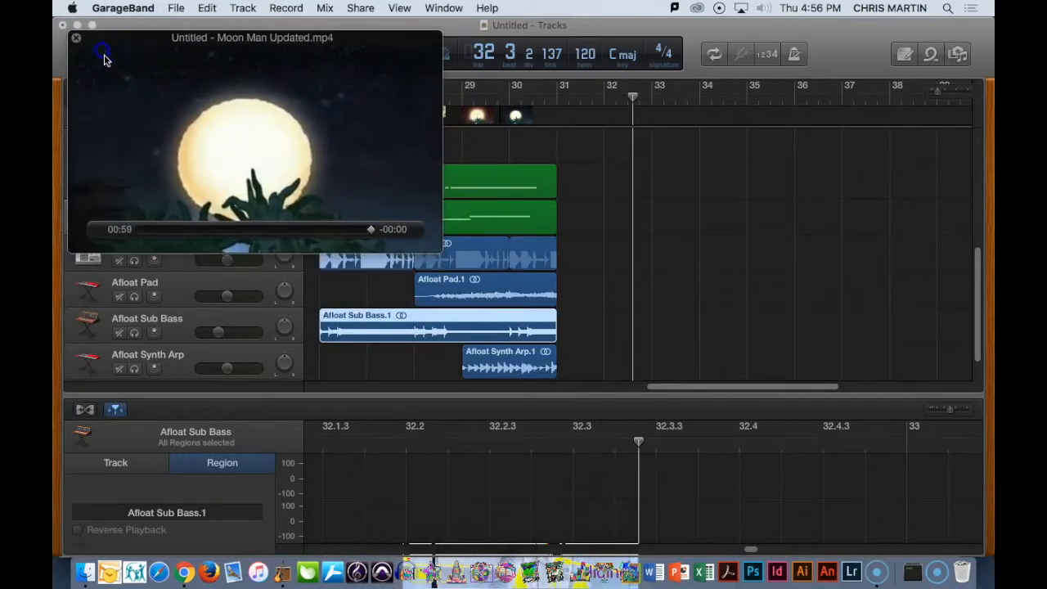
- Place a copy of the two-bar Afloat Synth Arp region at bar 1 of the same track
drag(924, 96, 931, 96)
drag(654, 390, 484, 391)
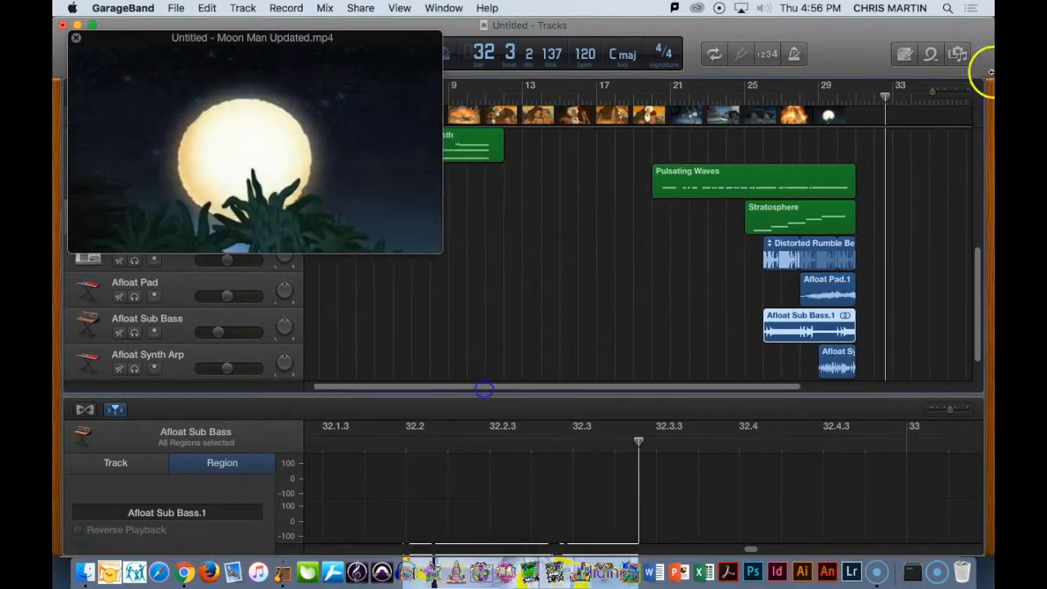
drag(929, 96, 903, 107)
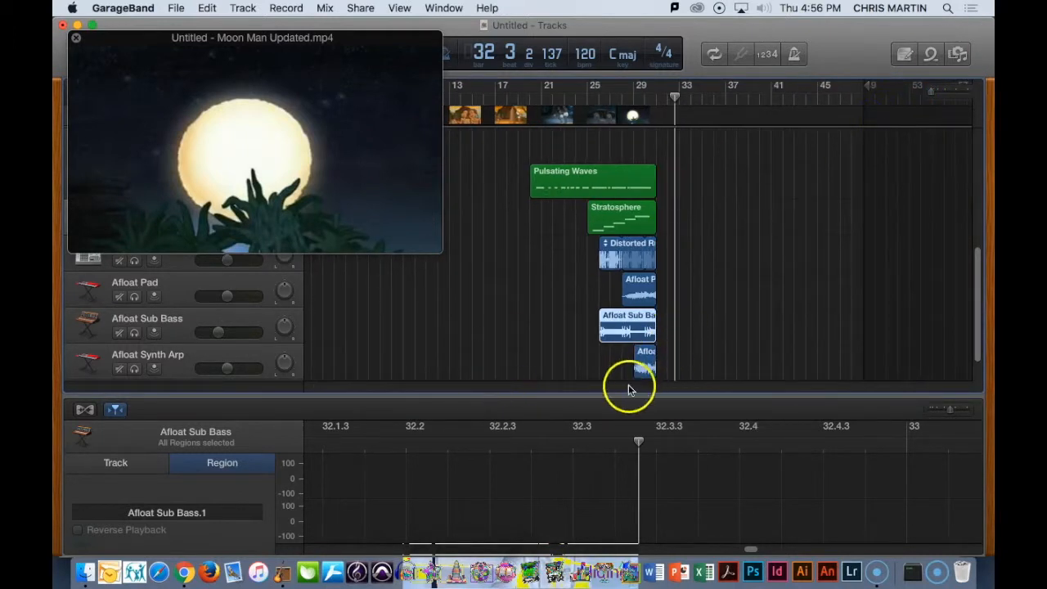
drag(988, 296, 969, 364)
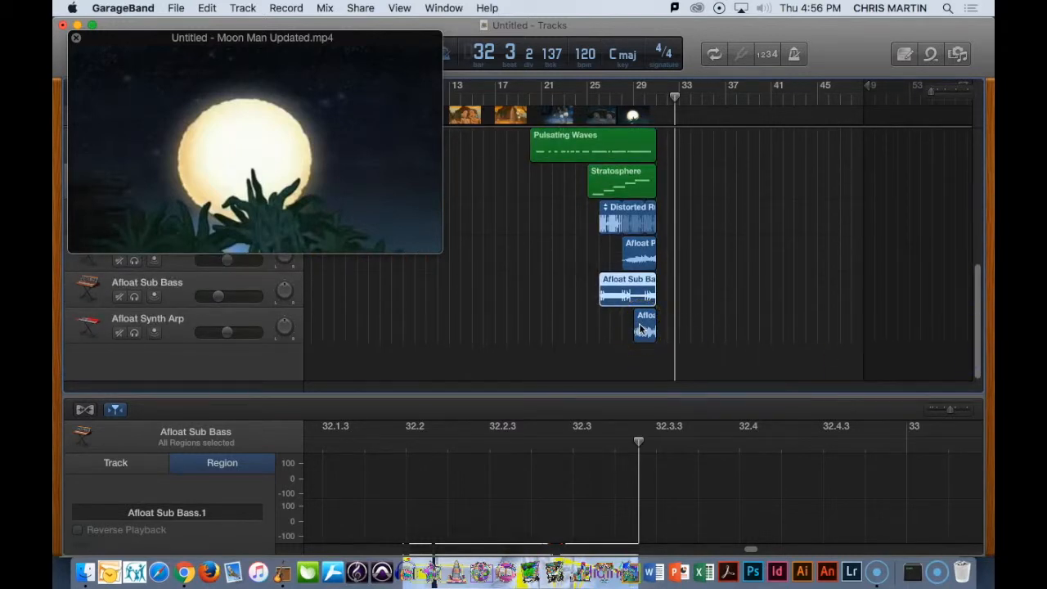
drag(642, 328, 312, 330)
drag(643, 321, 322, 317)
- Play the project from the beginning and lower the Afloat Synth Arp track's volume slightly
key(Return)
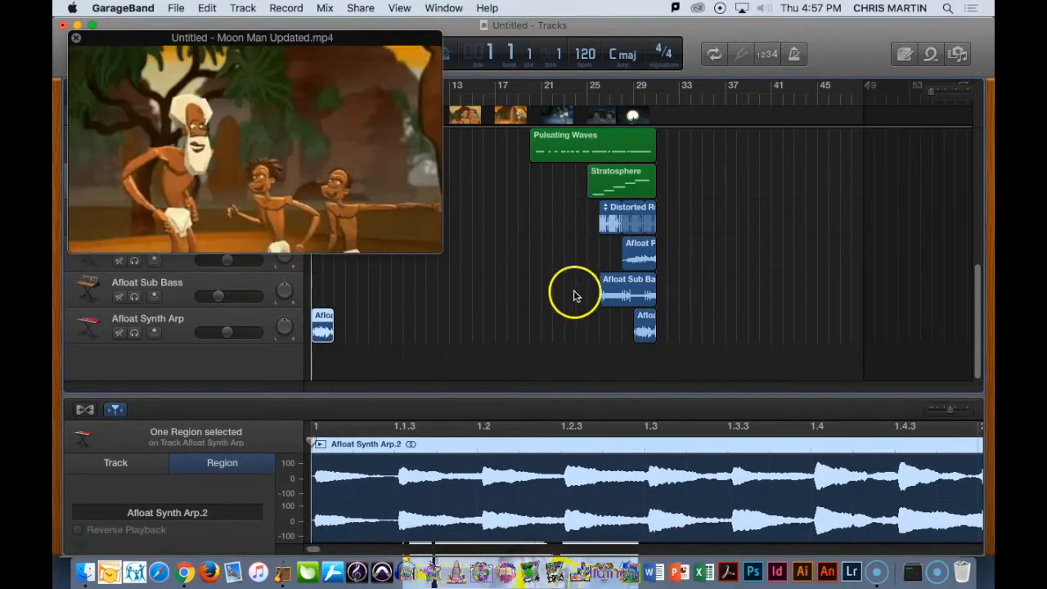
key(space)
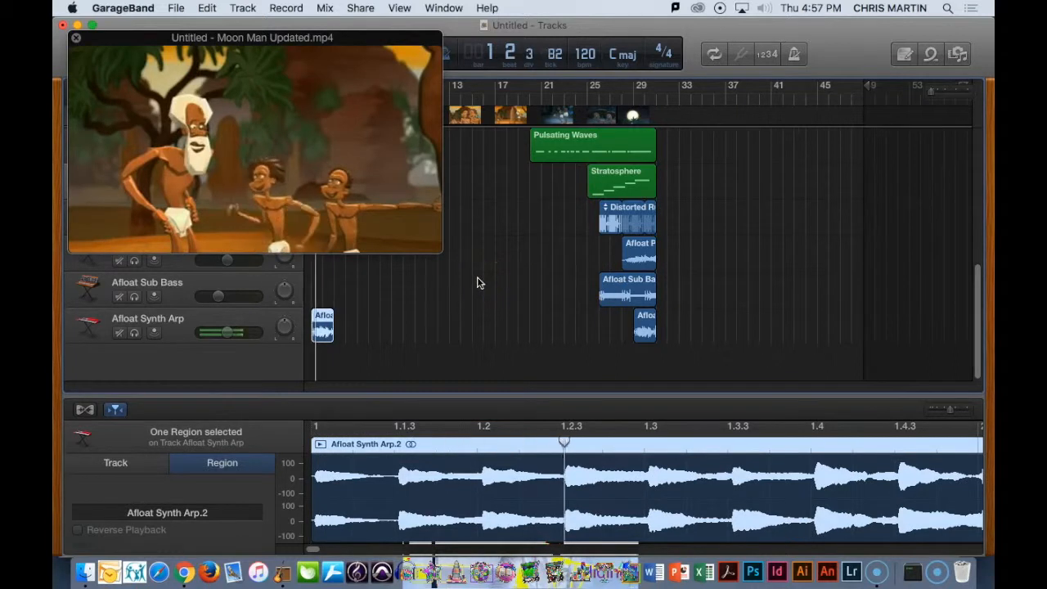
drag(227, 334, 198, 345)
key(Return)
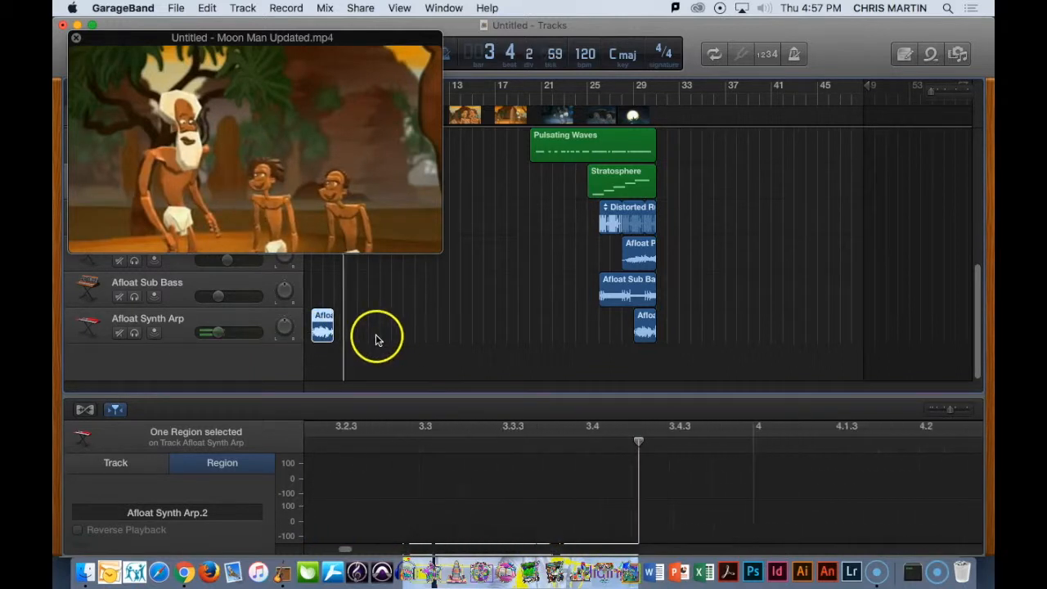
- Shorten the Afloat Synth Arp copy at bar 1 to one bar and duplicate it at bar 20
mouse_move(333, 329)
mouse_down()
mouse_move(346, 328)
mouse_move(344, 342)
mouse_move(318, 328)
mouse_up()
click(331, 327)
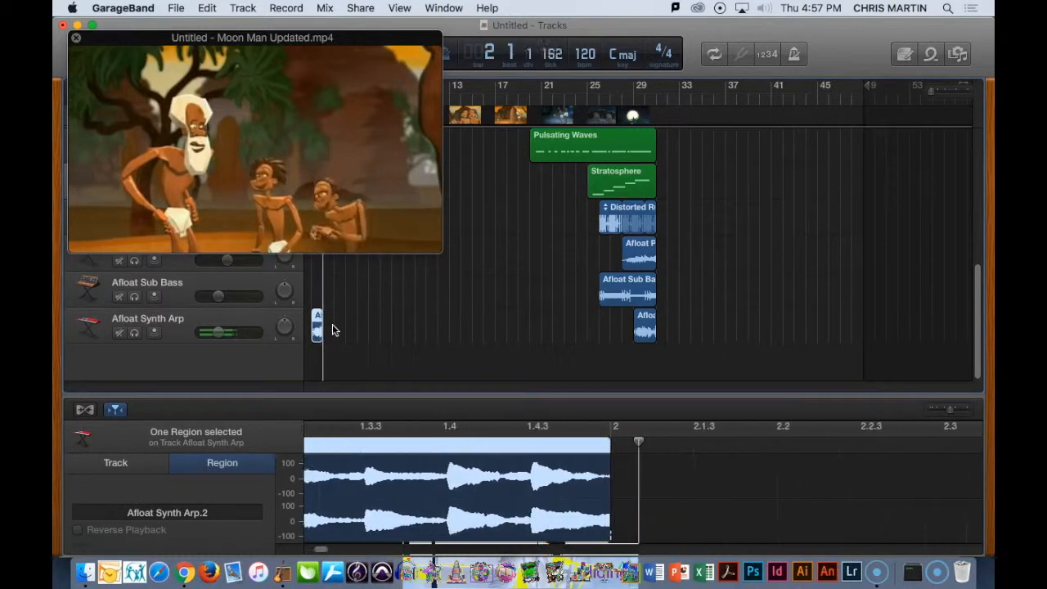
click(317, 327)
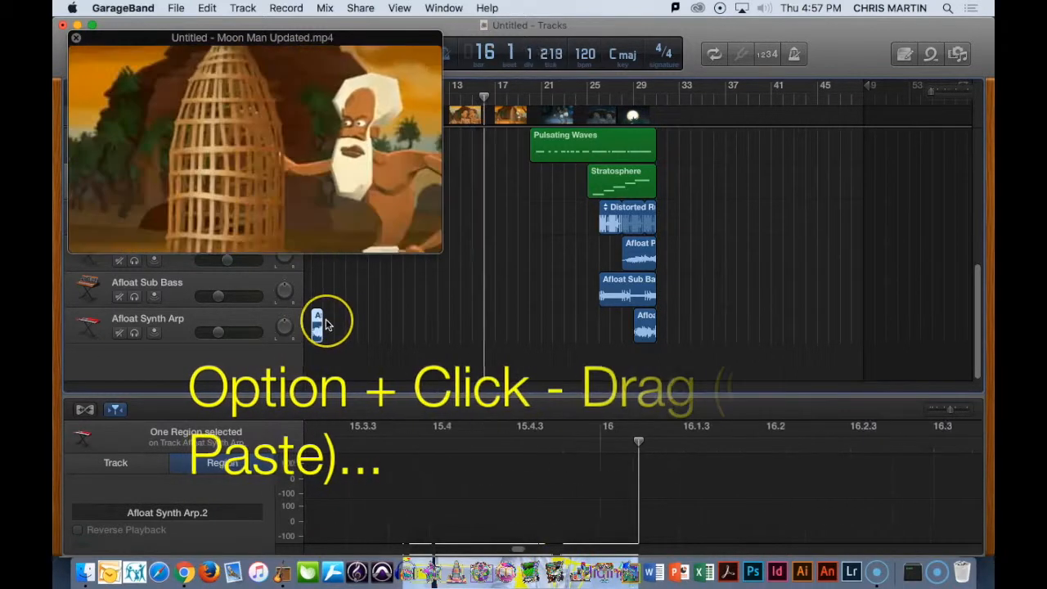
drag(318, 316, 537, 317)
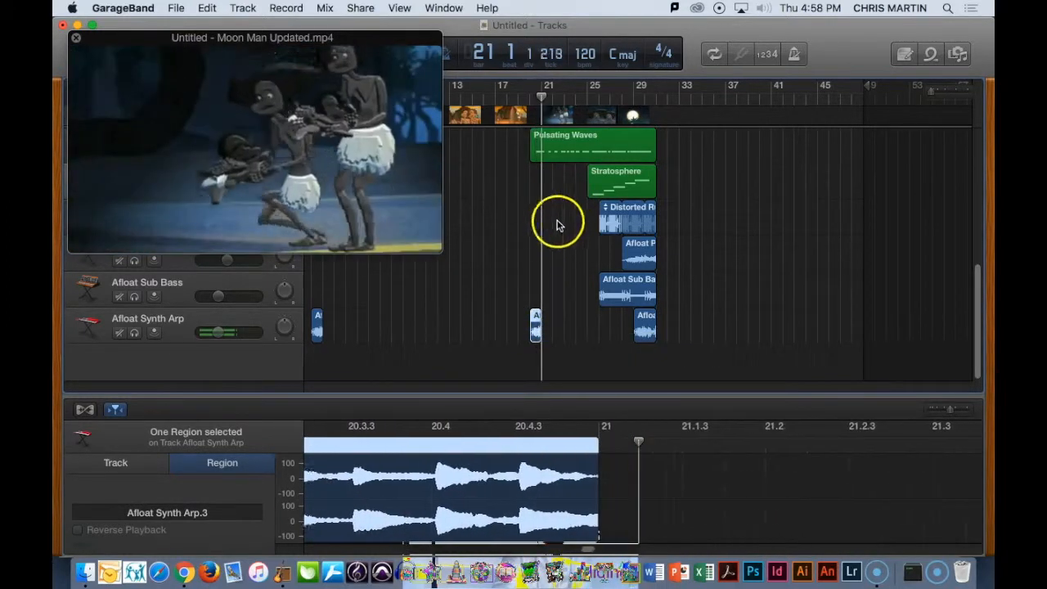
- Play the movie from about bar 19 through the final moon scene to check the layered loops, then stop playback
drag(543, 99, 518, 99)
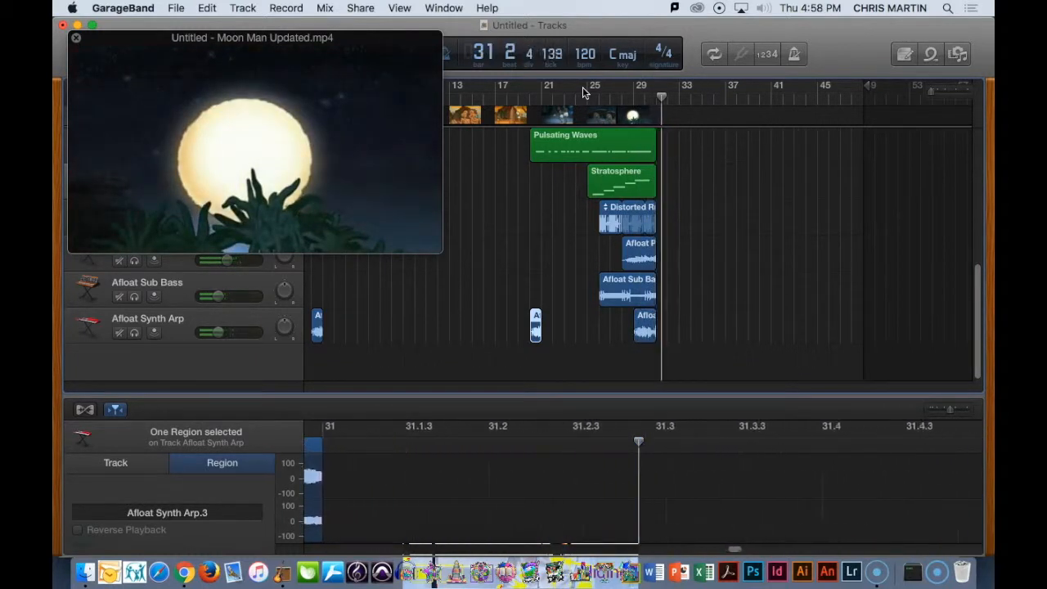
drag(257, 55, 240, 111)
click(324, 54)
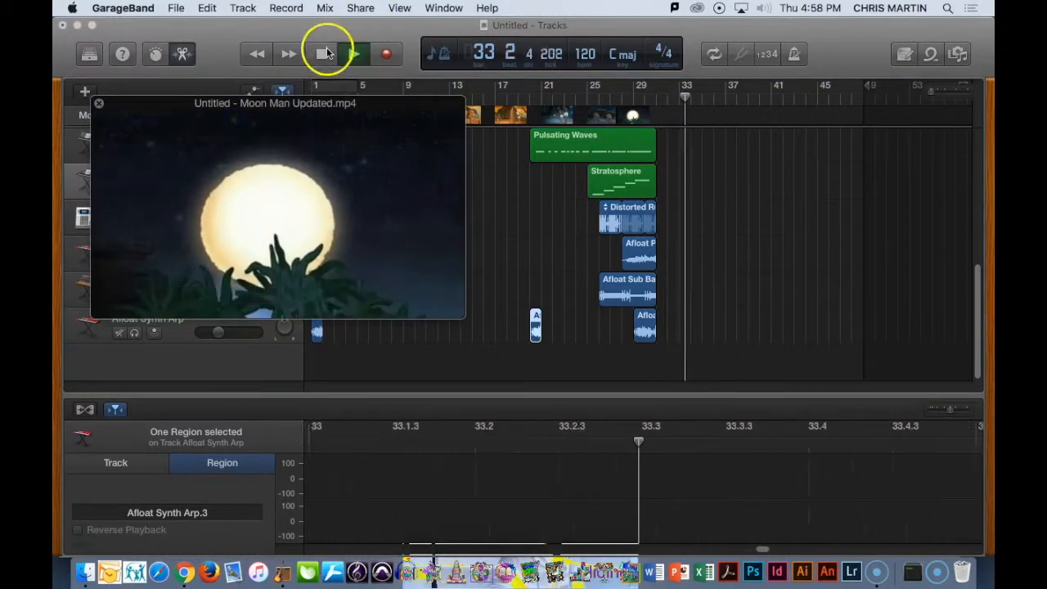
drag(306, 145, 277, 88)
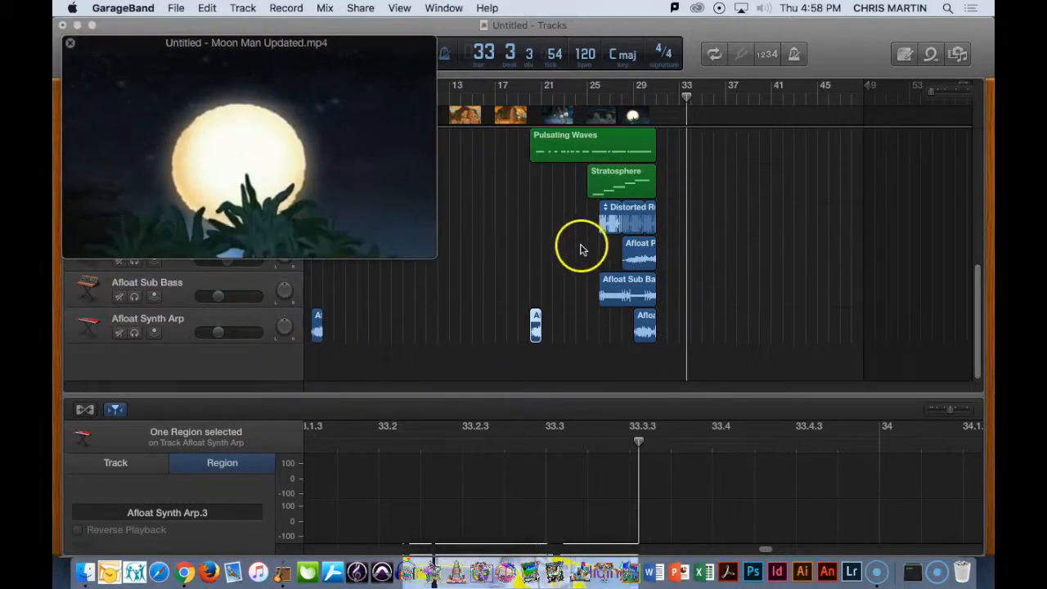
- Move the movie window off the track headers, select the Moon Man Updated track and look over all the tracks
scroll(580, 248, up, 10)
scroll(577, 254, down, 5)
scroll(577, 255, up, 5)
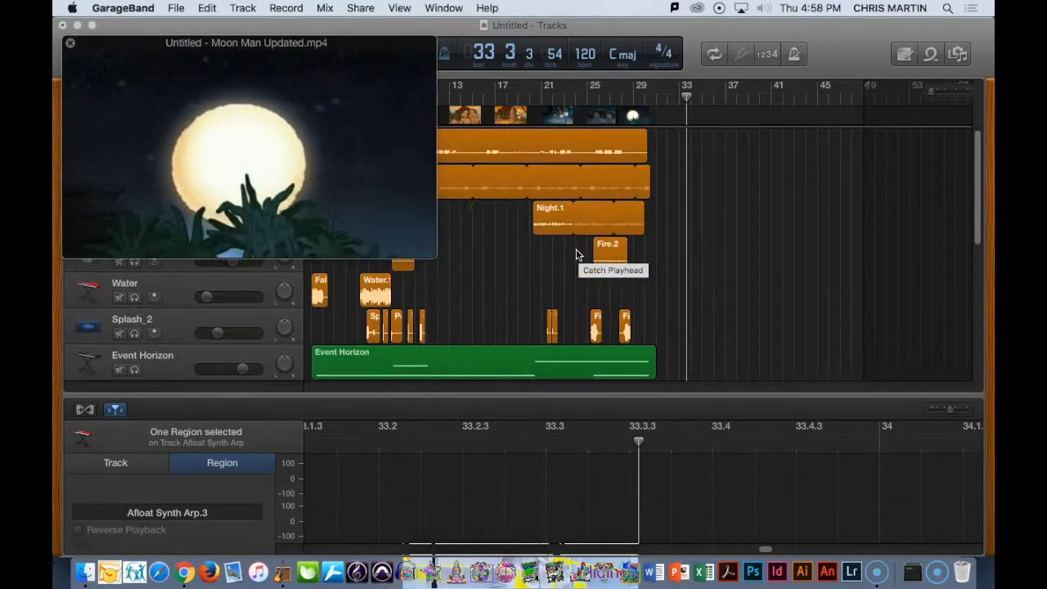
drag(297, 92, 621, 285)
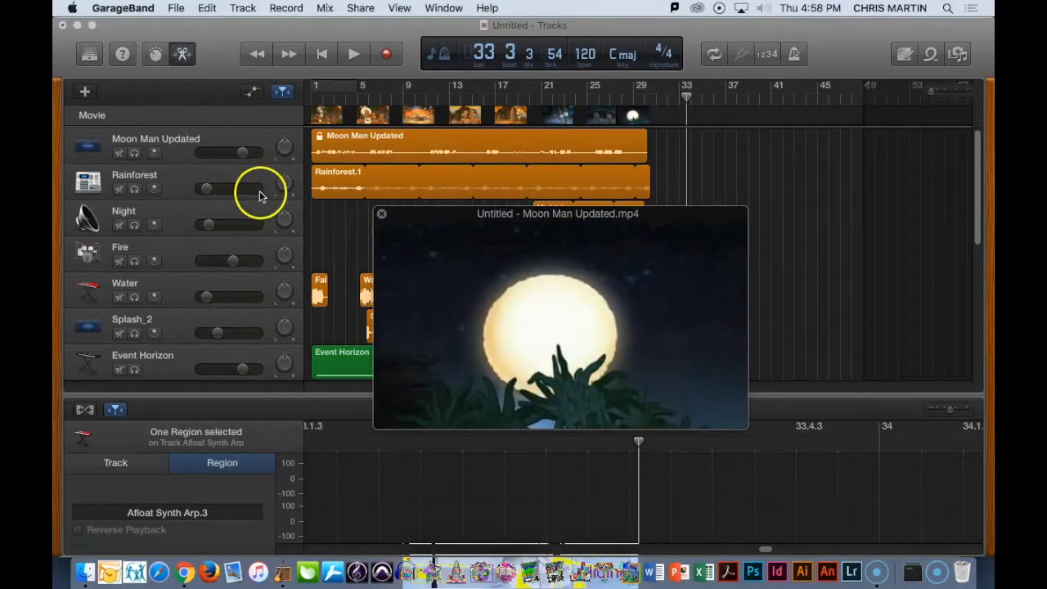
click(174, 148)
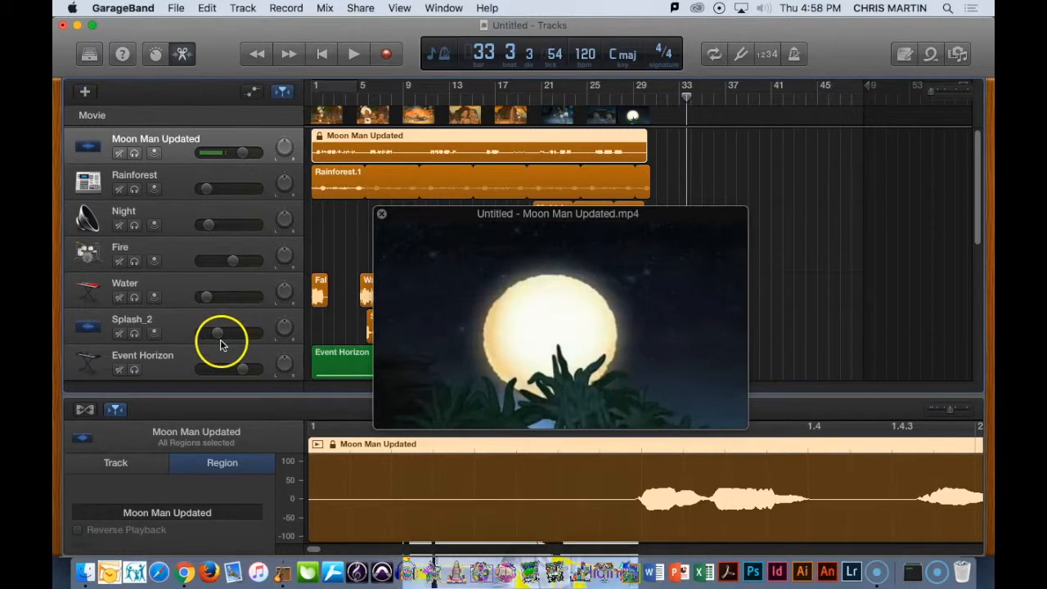
scroll(263, 334, down, 8)
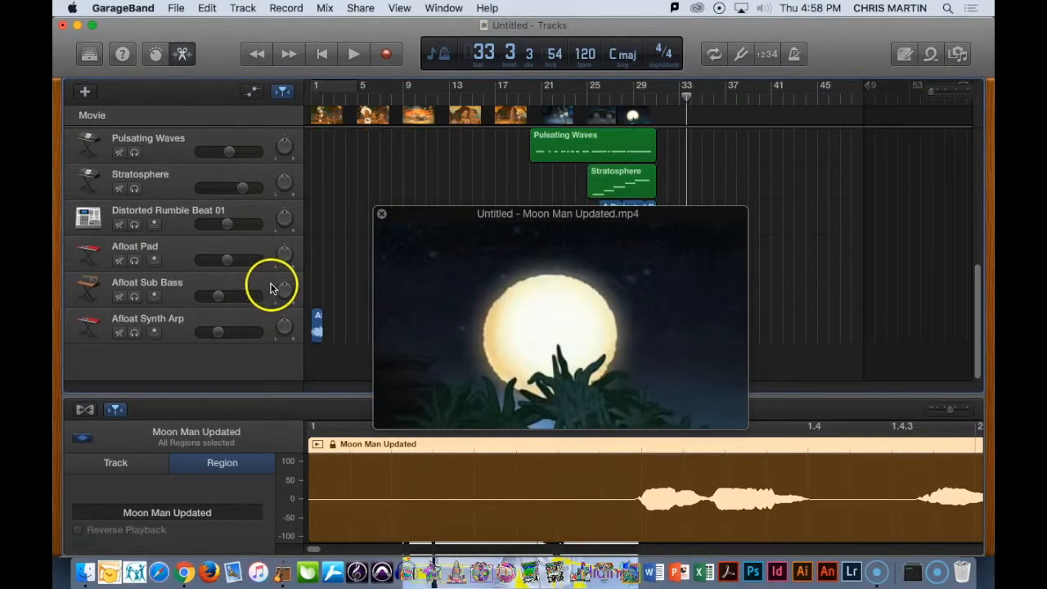
scroll(275, 278, up, 8)
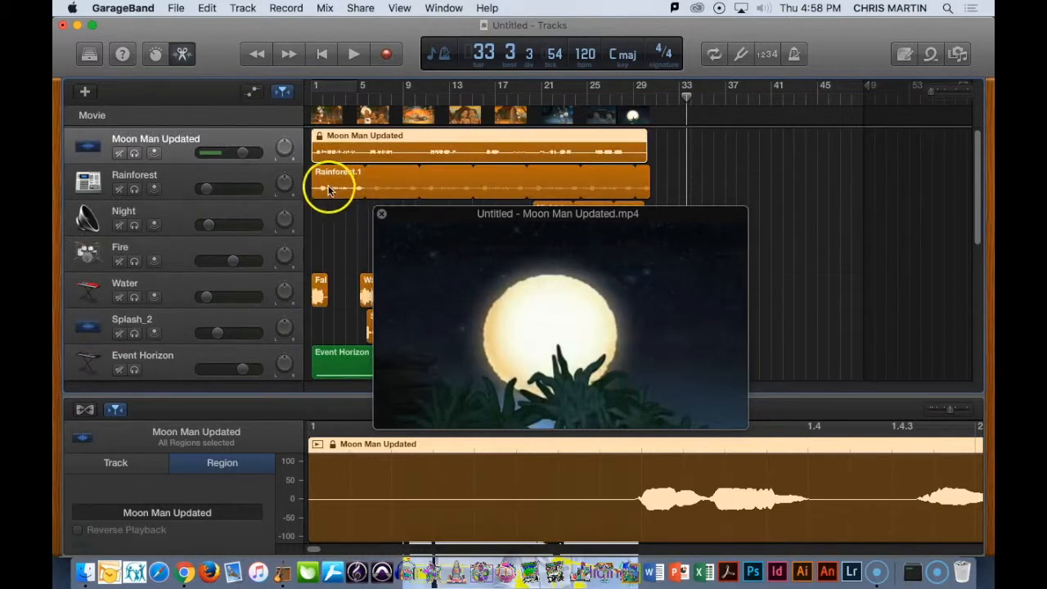